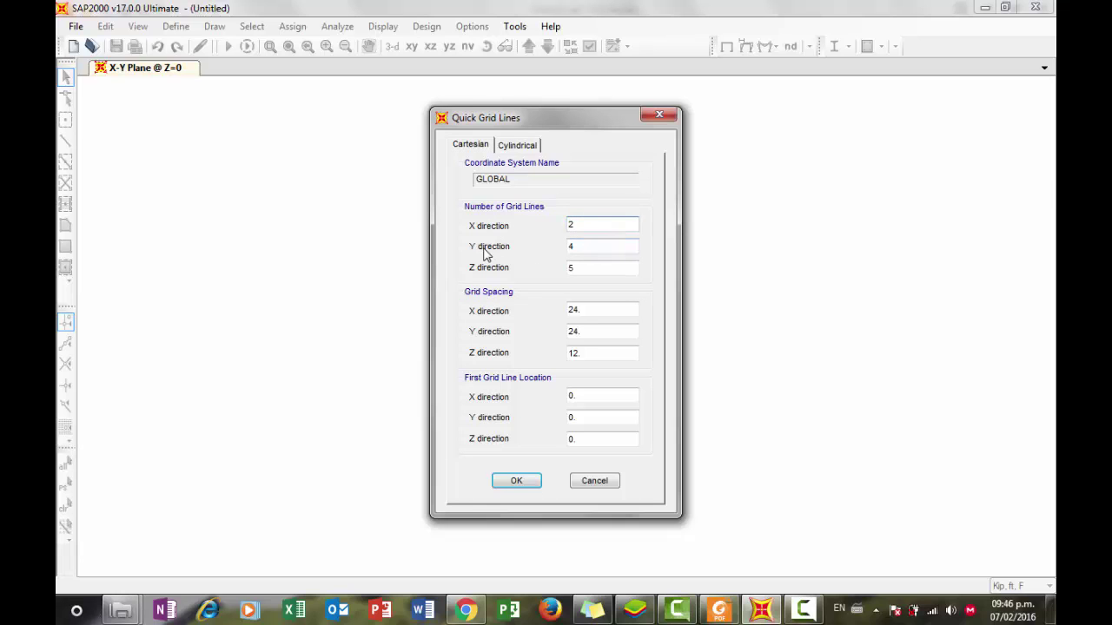
Set the number of grid lines to 1 in both the Y and Z directions
{"action": "double_click", "coordinate": [572, 247]}
{"action": "type", "text": "1"}
{"action": "left_click", "coordinate": [595, 246]}
Check the beam's span in the Foxit Reader problem, and create the SAP2000 grid with Y and Z spacing of 1
{"action": "left_click", "coordinate": [720, 610]}
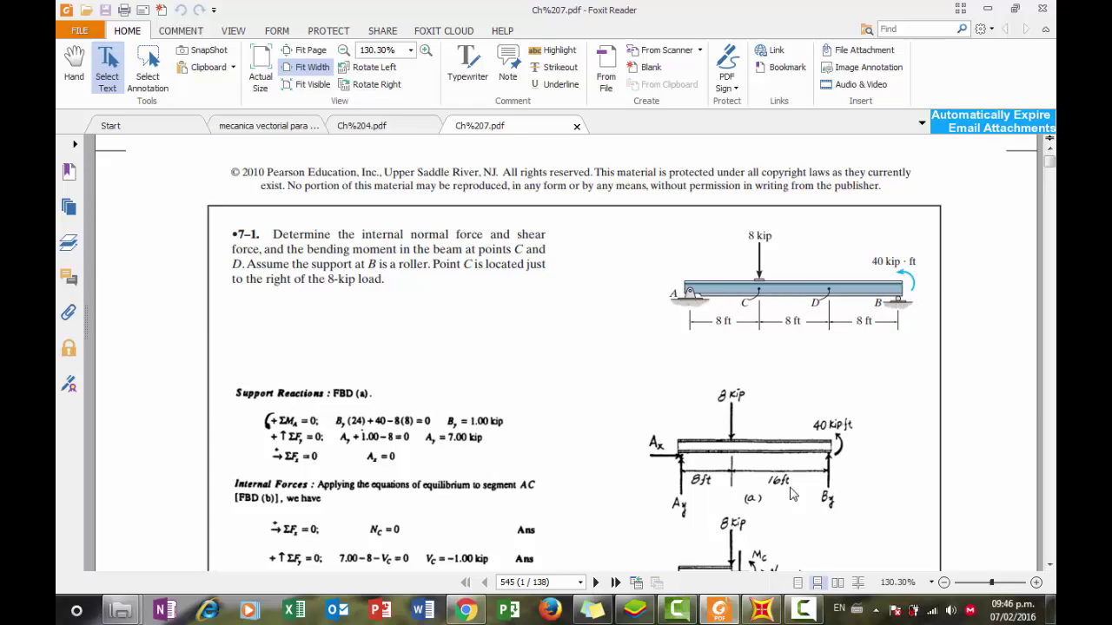
{"action": "left_click", "coordinate": [760, 610]}
{"action": "left_click_drag", "start_coordinate": [605, 309], "coordinate": [548, 308]}
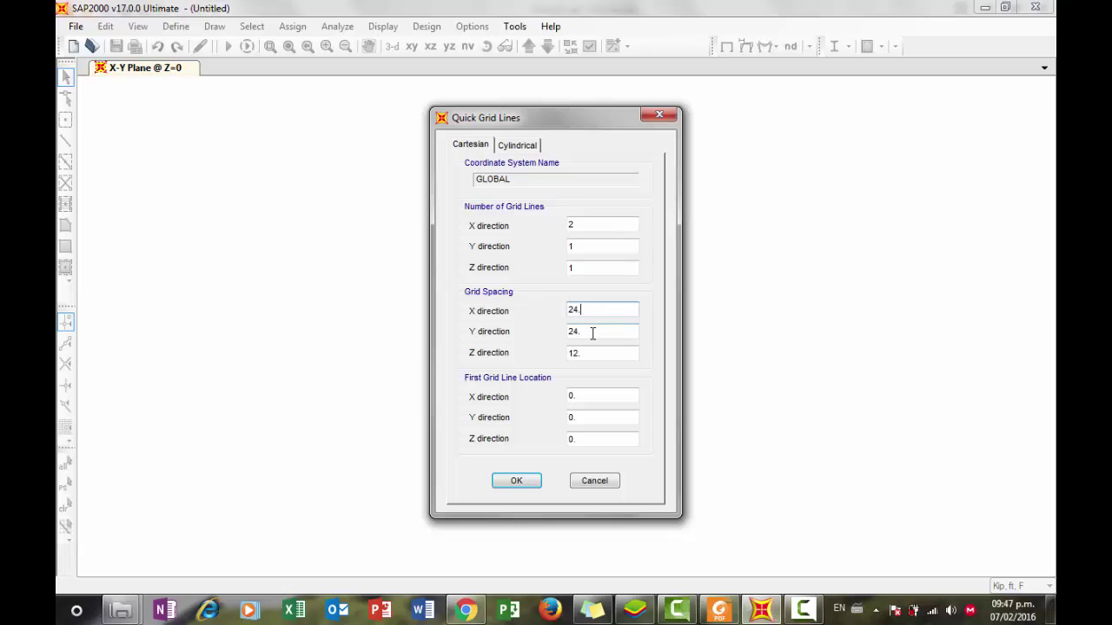
{"action": "left_click_drag", "start_coordinate": [588, 331], "coordinate": [559, 336]}
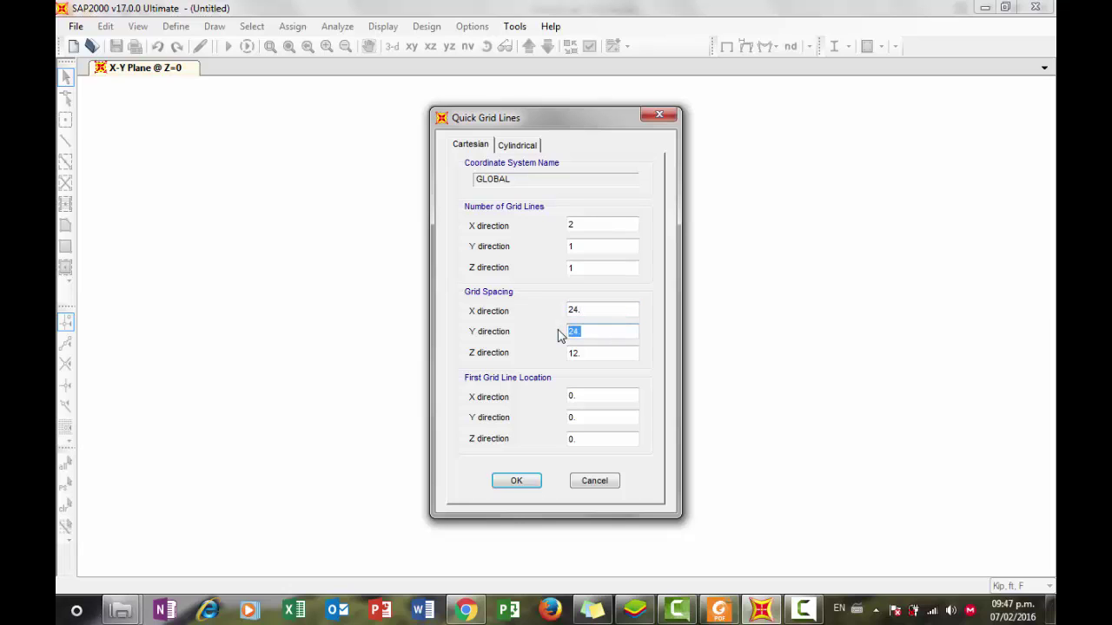
{"action": "type", "text": "1"}
{"action": "left_click_drag", "start_coordinate": [593, 354], "coordinate": [544, 351]}
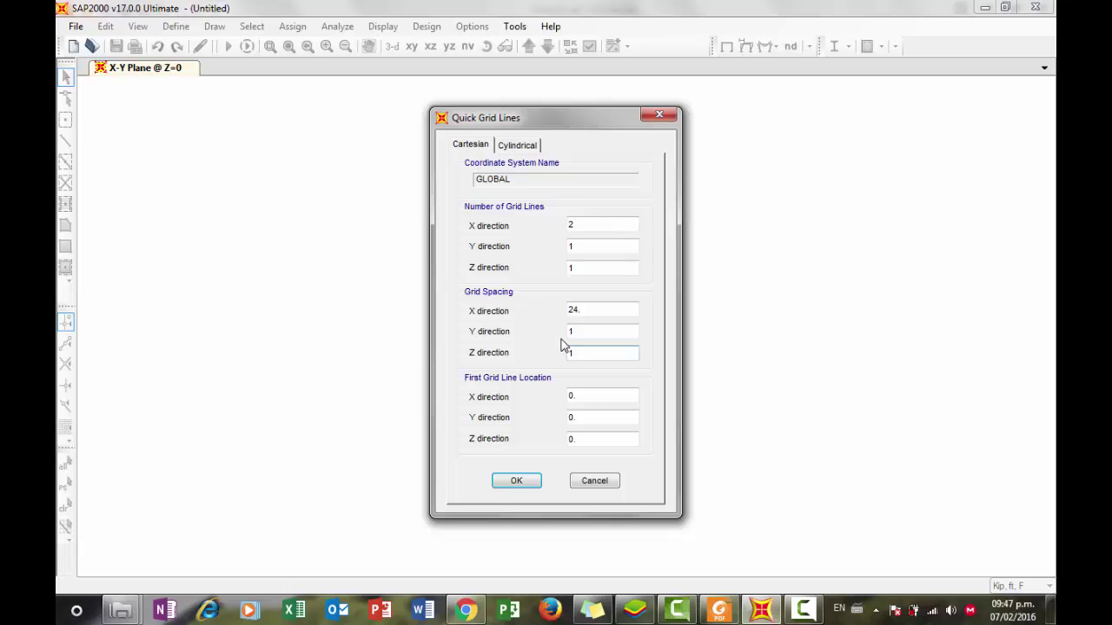
{"action": "left_click", "coordinate": [518, 481]}
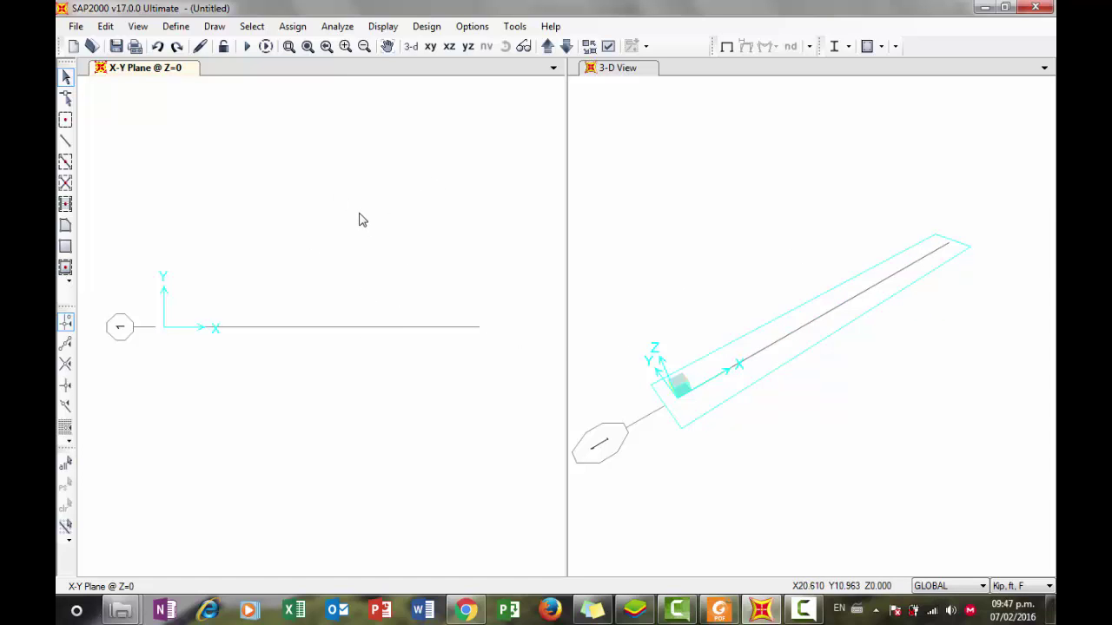
Draw a straight FSEC1 frame along the grid line from A to B in the X-Z plane
{"action": "left_click", "coordinate": [449, 48]}
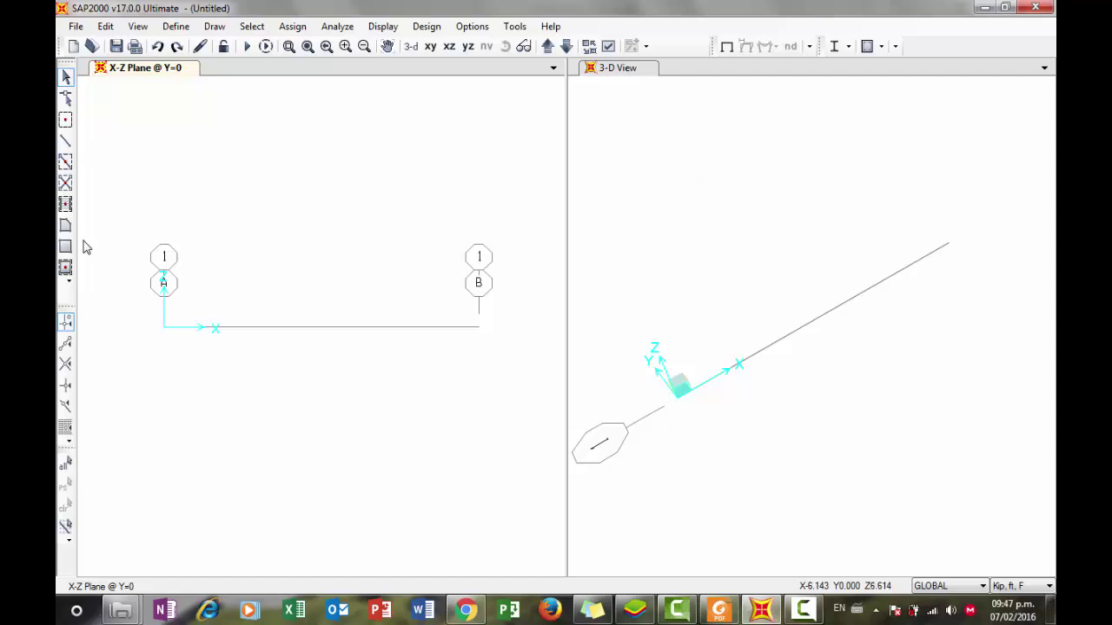
{"action": "left_click", "coordinate": [66, 142]}
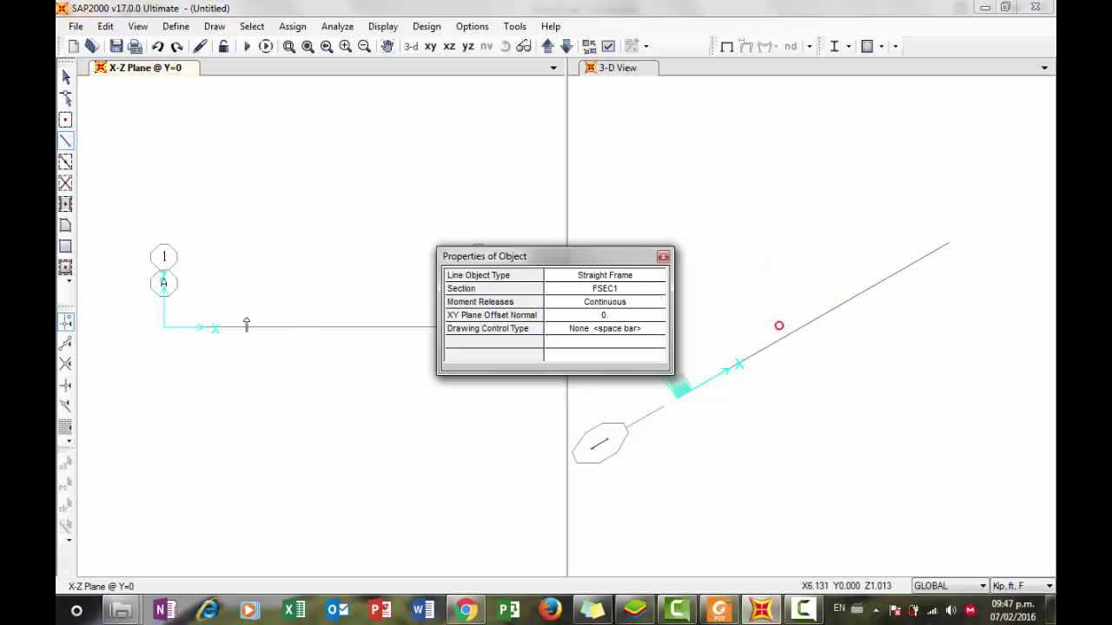
{"action": "left_click", "coordinate": [162, 329]}
{"action": "left_click_drag", "start_coordinate": [499, 258], "coordinate": [702, 323]}
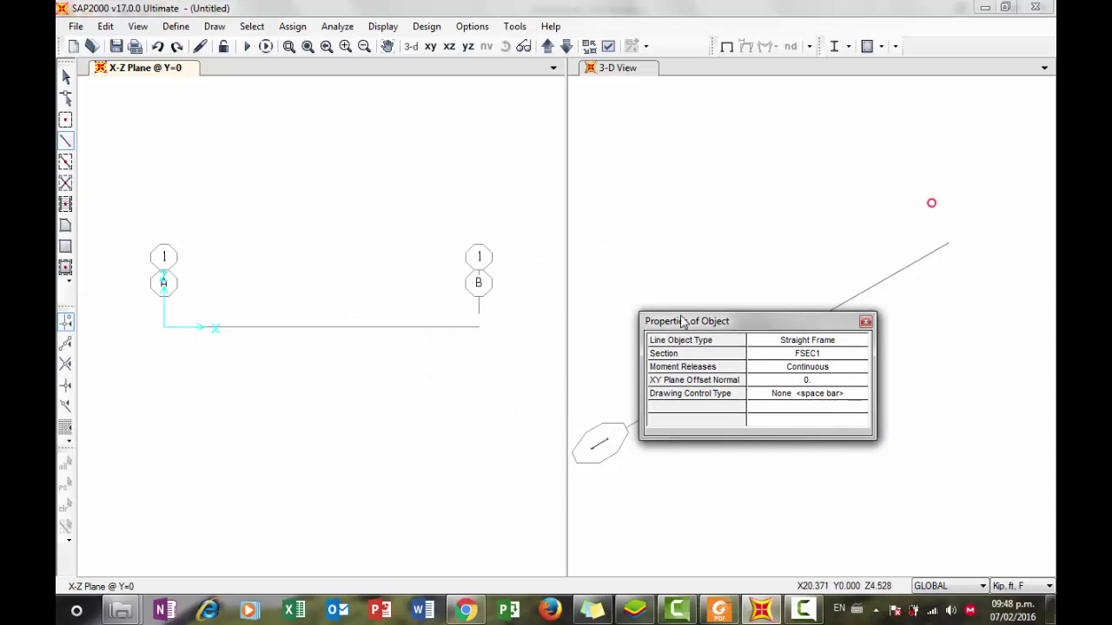
{"action": "left_click", "coordinate": [476, 330]}
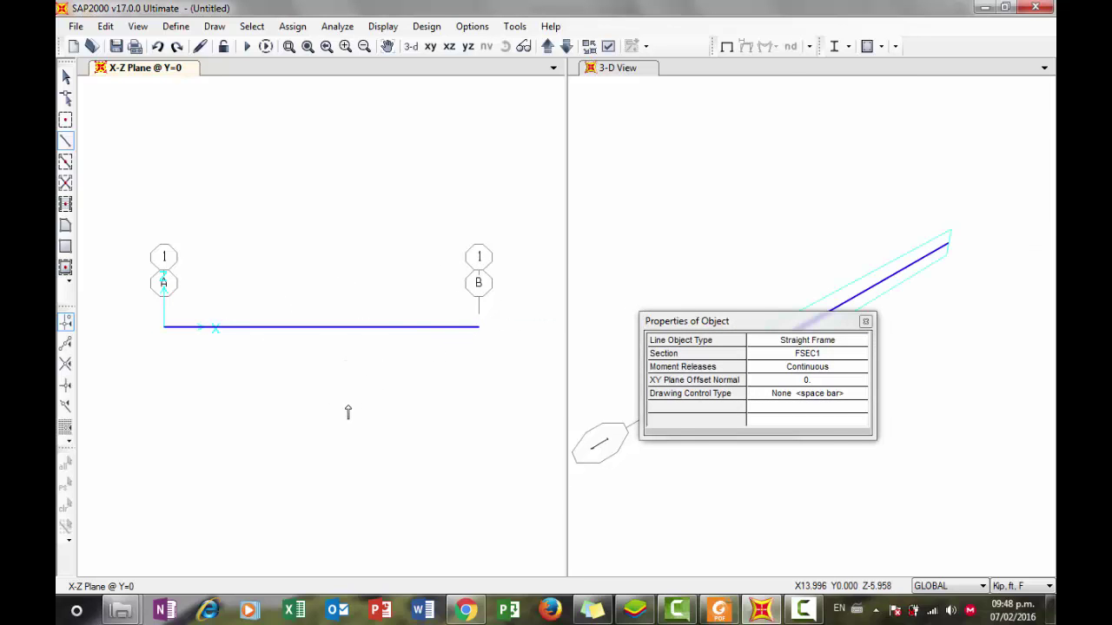
{"action": "key", "text": "Escape"}
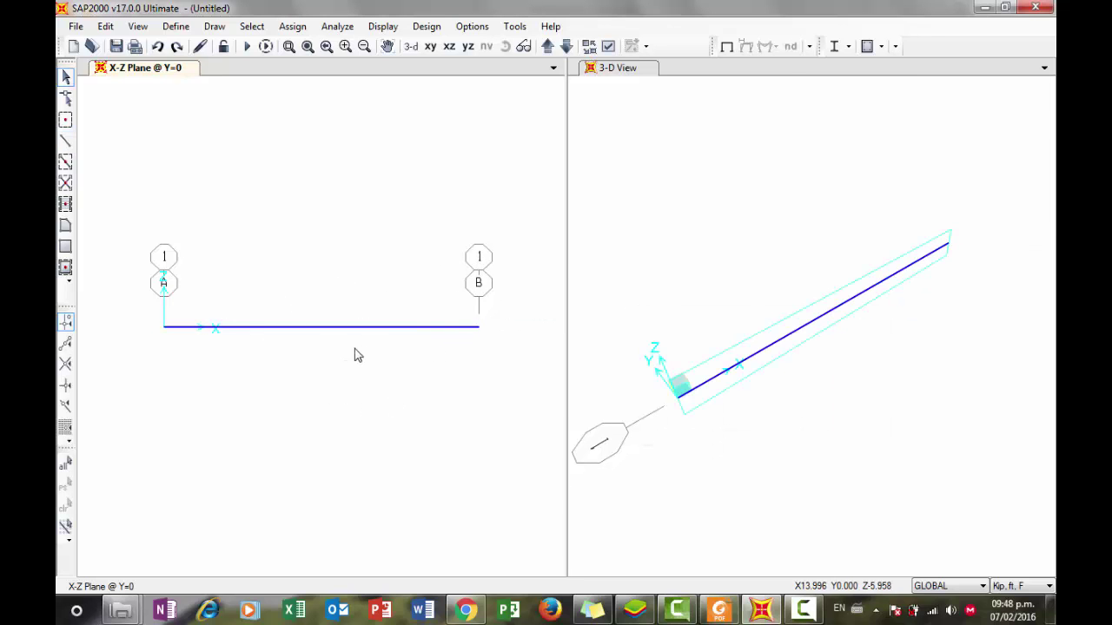
{"action": "left_click_drag", "start_coordinate": [137, 301], "coordinate": [387, 252]}
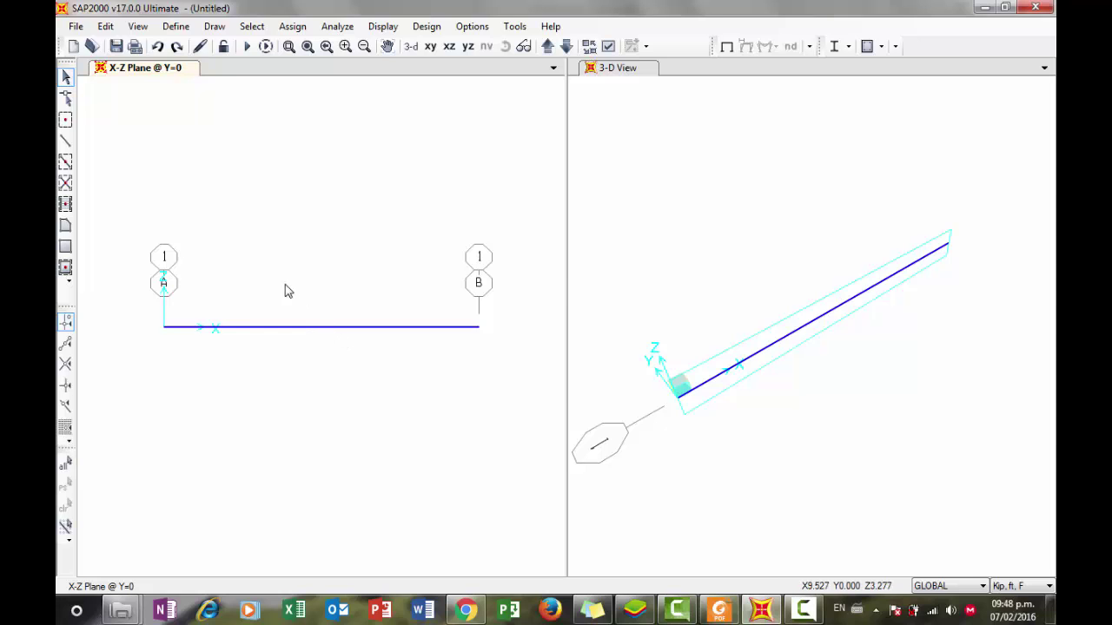
{"action": "left_click_drag", "start_coordinate": [138, 302], "coordinate": [390, 275]}
Modify the 4000Psi material, setting its weight per unit volume to 0
{"action": "left_click", "coordinate": [178, 26]}
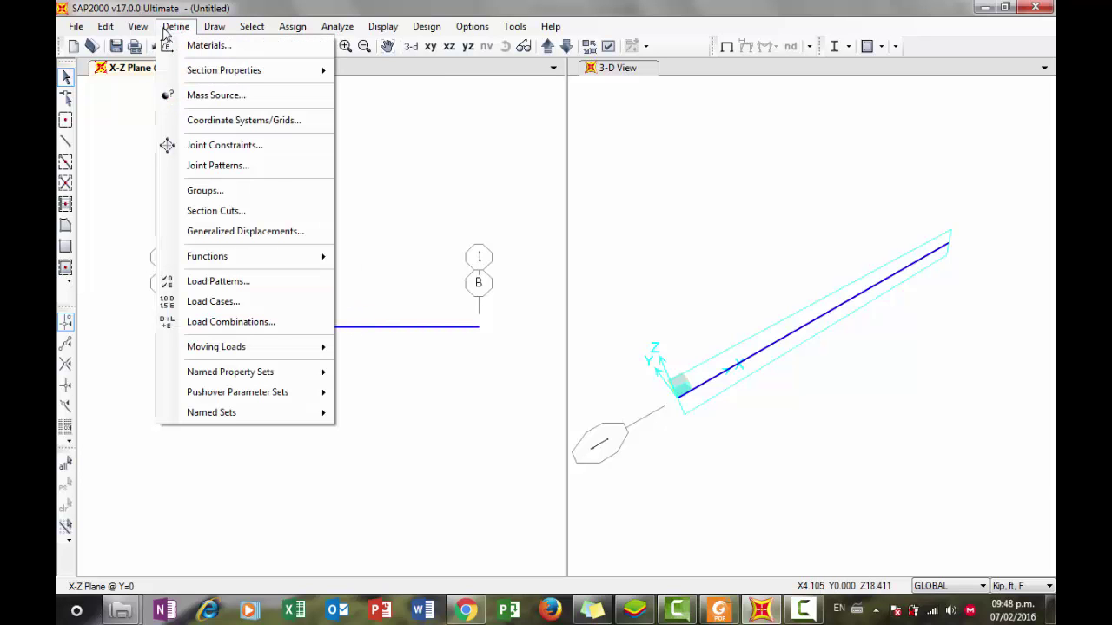
{"action": "left_click", "coordinate": [208, 46]}
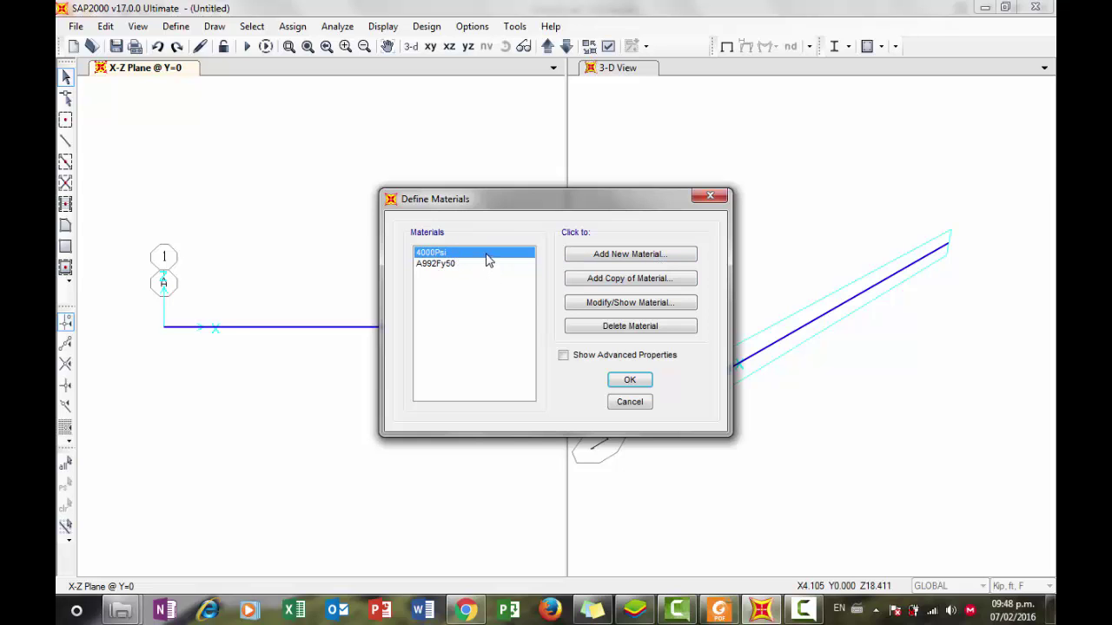
{"action": "left_click", "coordinate": [448, 265]}
{"action": "left_click", "coordinate": [460, 253]}
{"action": "left_click", "coordinate": [436, 265]}
{"action": "left_click", "coordinate": [442, 253]}
{"action": "left_click", "coordinate": [446, 263]}
{"action": "left_click", "coordinate": [449, 253]}
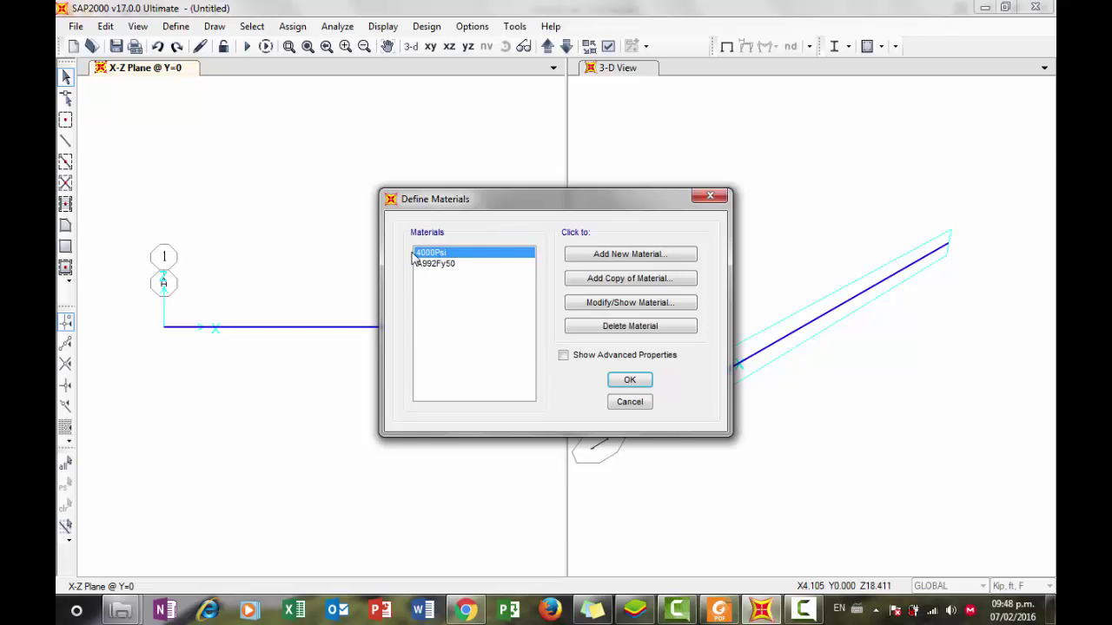
{"action": "left_click", "coordinate": [618, 303]}
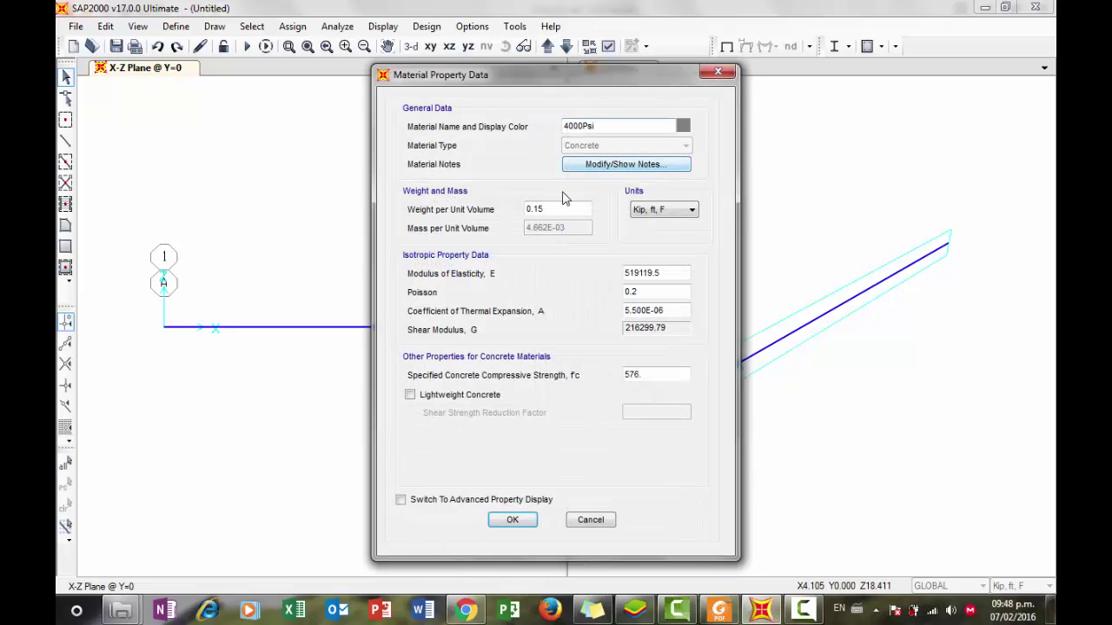
{"action": "left_click_drag", "start_coordinate": [550, 209], "coordinate": [501, 205]}
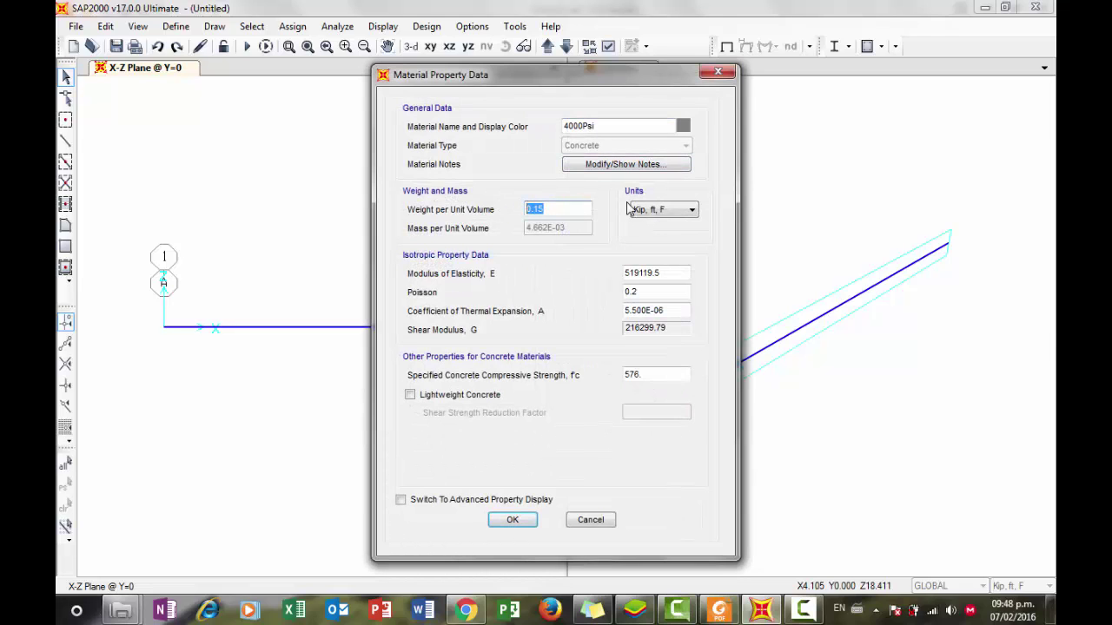
{"action": "type", "text": "0"}
Set the 4000Psi material's modulus of elasticity to 1 and its Poisson ratio and thermal expansion coefficient to 0, and accept the materials
{"action": "left_click", "coordinate": [665, 273]}
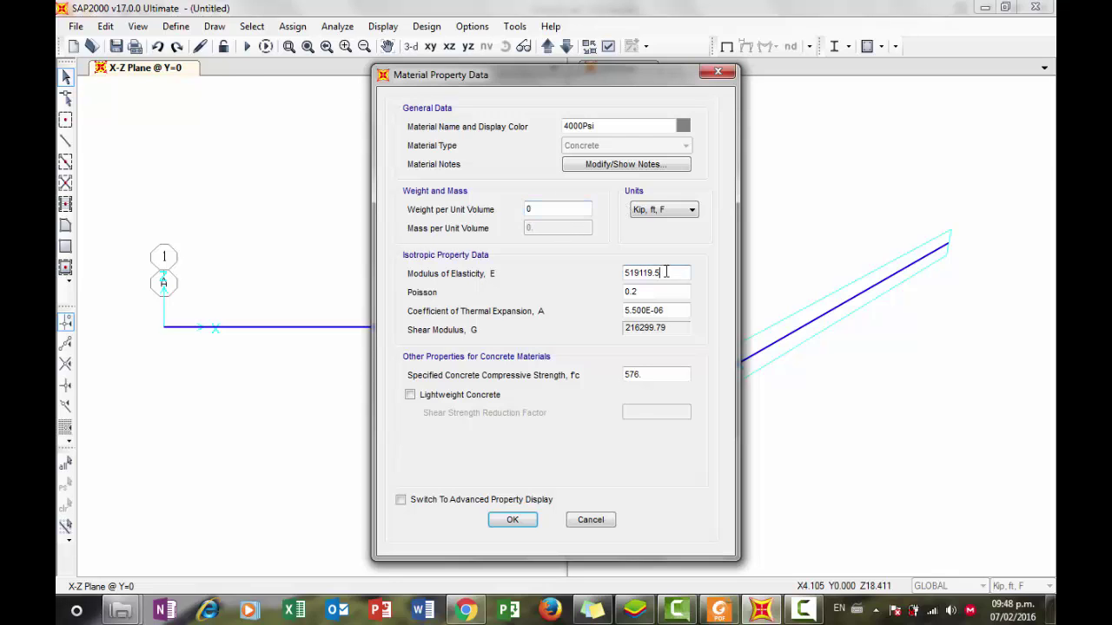
{"action": "double_click", "coordinate": [638, 273]}
{"action": "type", "text": "1"}
{"action": "left_click", "coordinate": [666, 294]}
{"action": "left_click_drag", "start_coordinate": [657, 293], "coordinate": [598, 292]}
{"action": "left_click", "coordinate": [639, 311]}
{"action": "left_click_drag", "start_coordinate": [672, 311], "coordinate": [612, 313]}
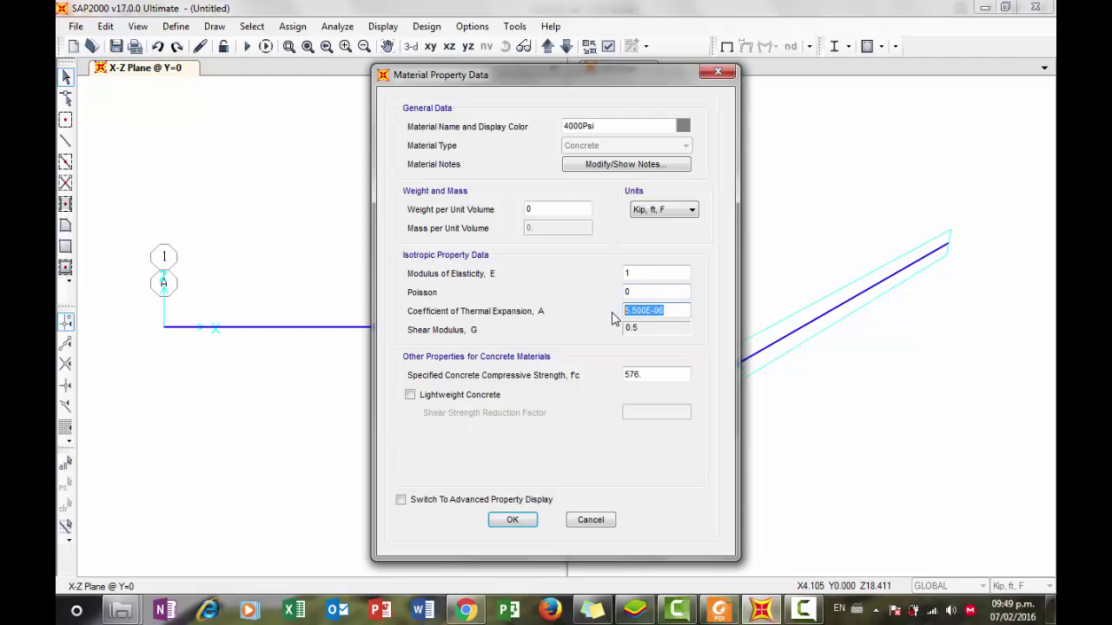
{"action": "type", "text": "0"}
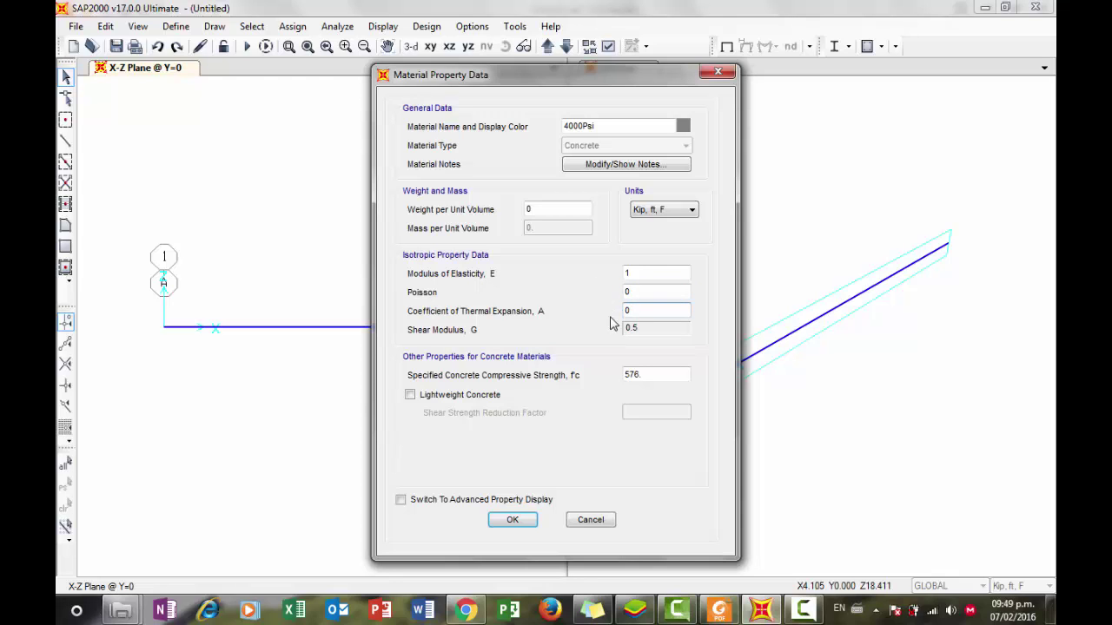
{"action": "left_click", "coordinate": [671, 272]}
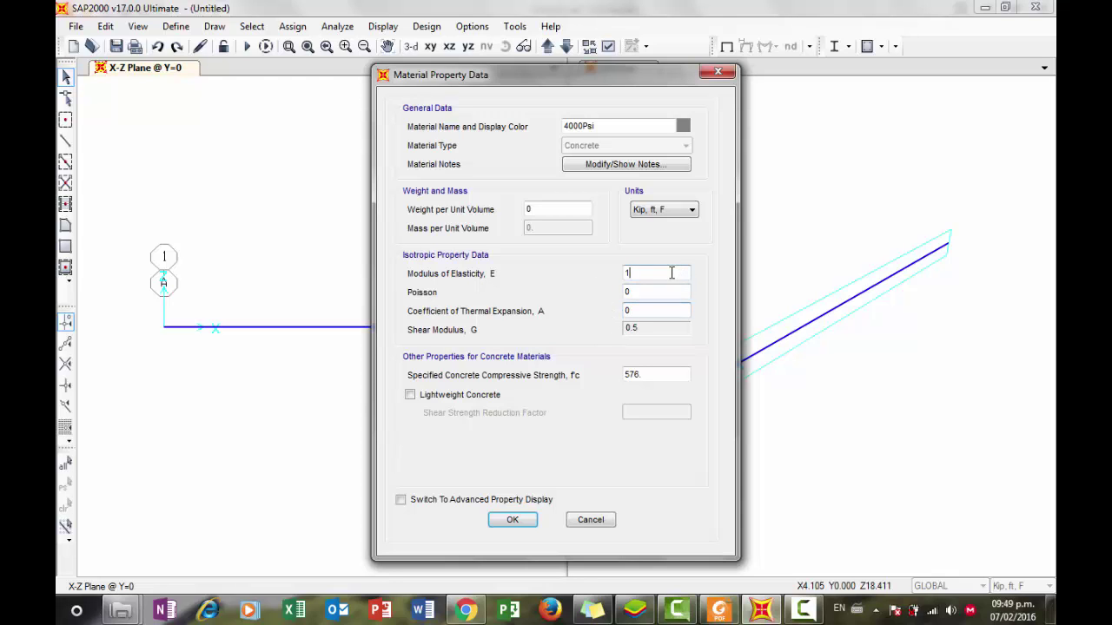
{"action": "left_click", "coordinate": [519, 521]}
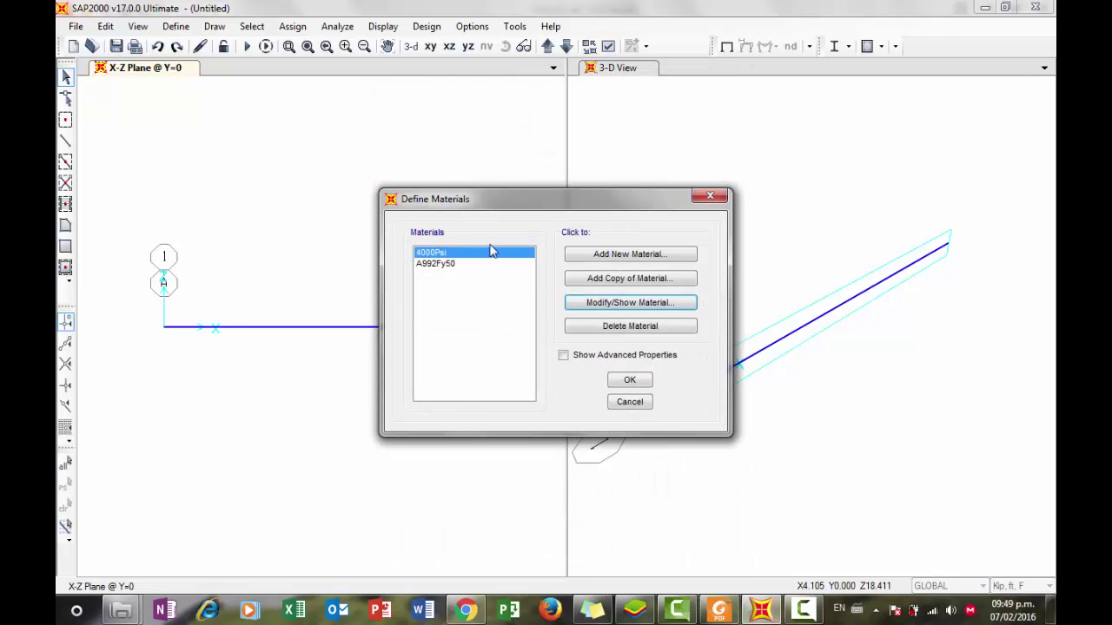
{"action": "left_click", "coordinate": [631, 379]}
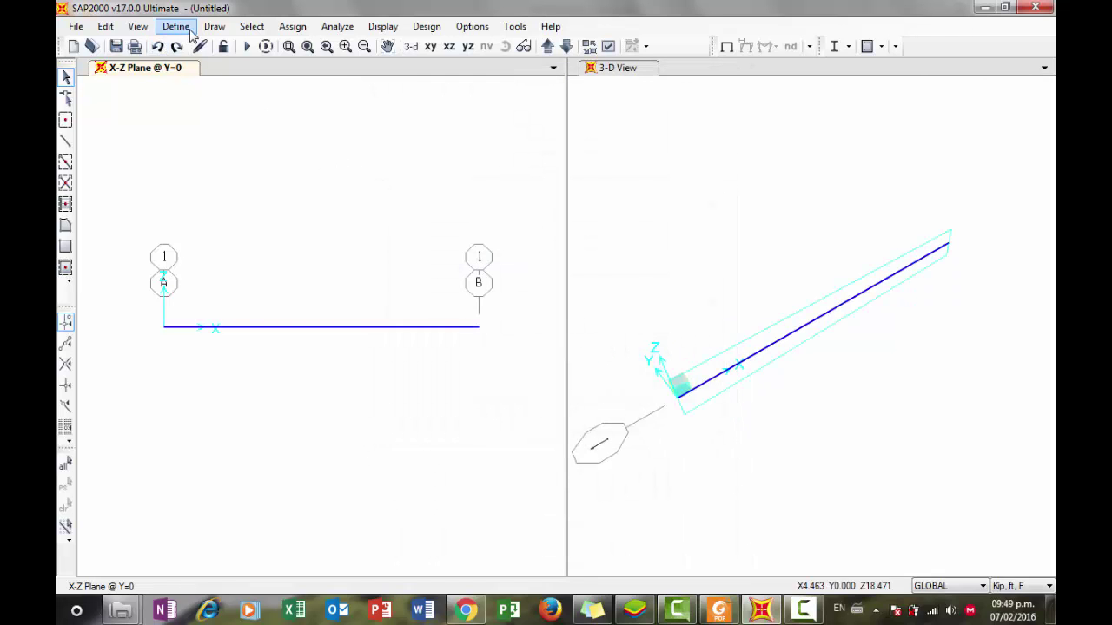
Change the material of frame section FSEC1 to 4000Psi and accept the frame properties
{"action": "left_click", "coordinate": [189, 30]}
{"action": "mouse_move", "coordinate": [208, 78]}
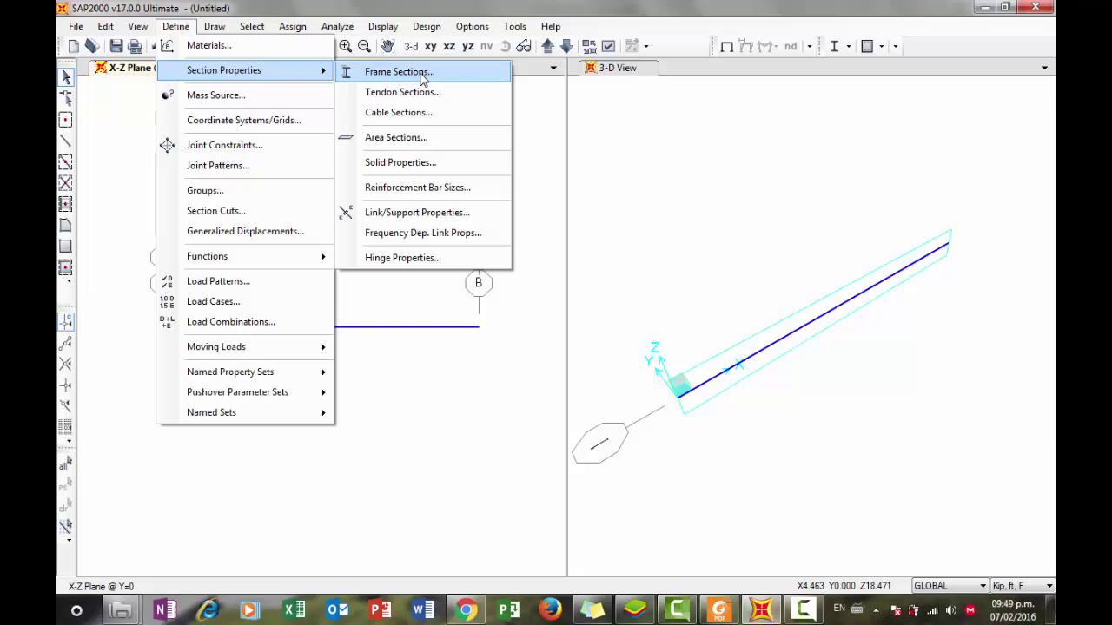
{"action": "left_click", "coordinate": [383, 74]}
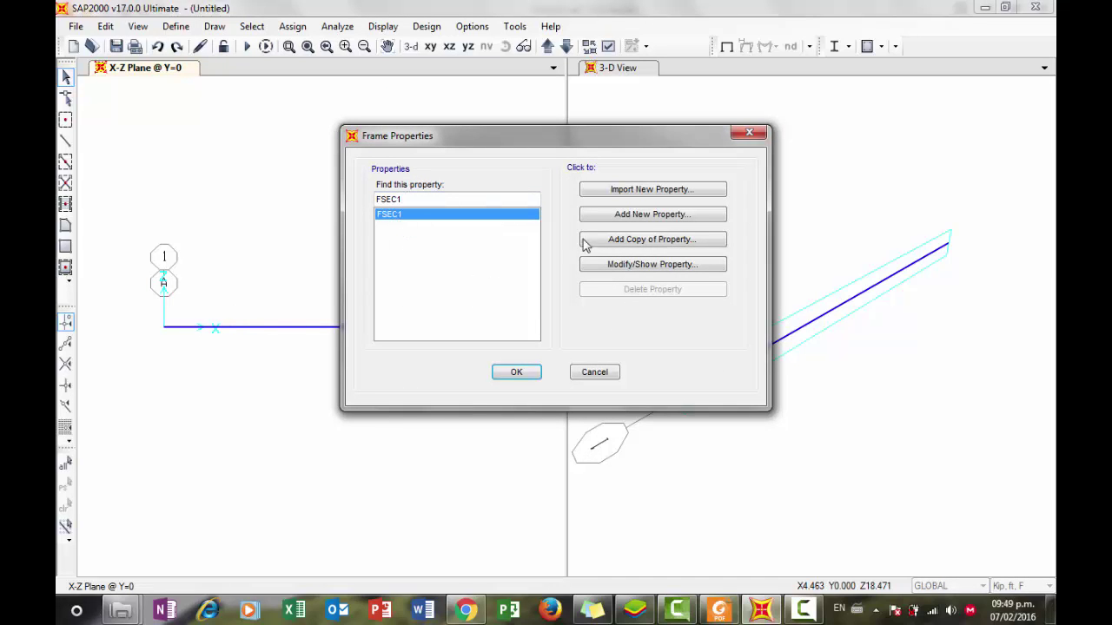
{"action": "left_click", "coordinate": [649, 266]}
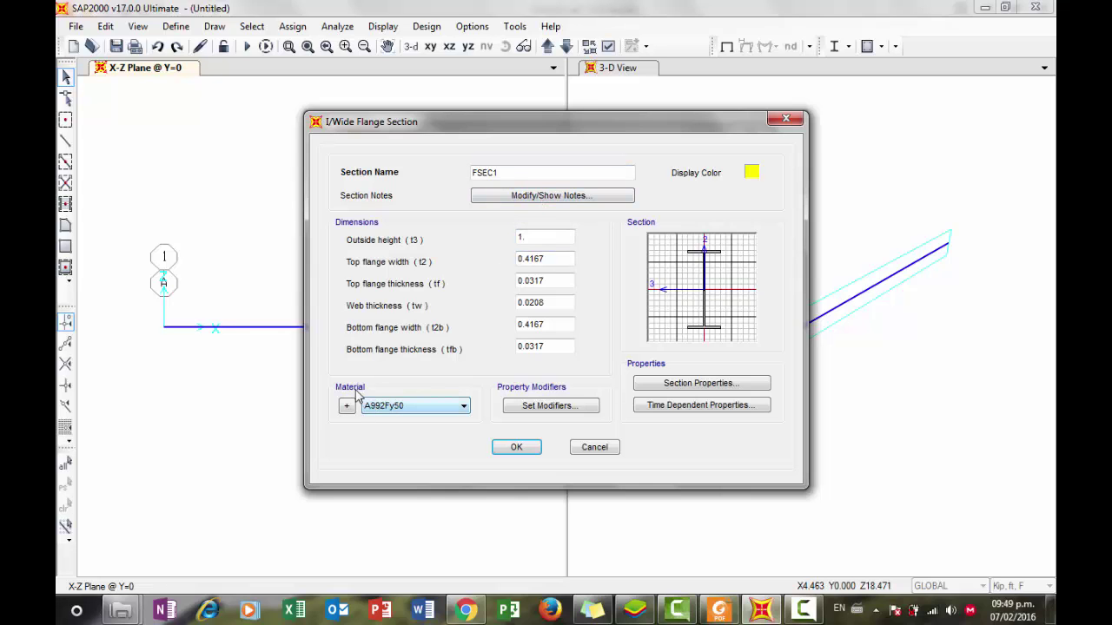
{"action": "left_click", "coordinate": [405, 406]}
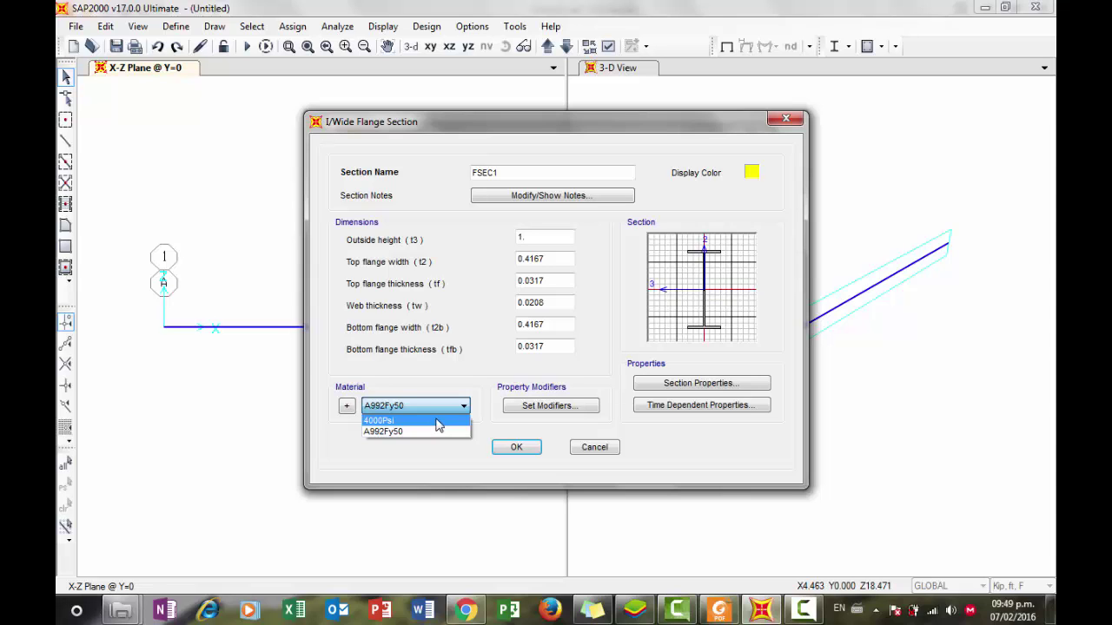
{"action": "left_click", "coordinate": [387, 422]}
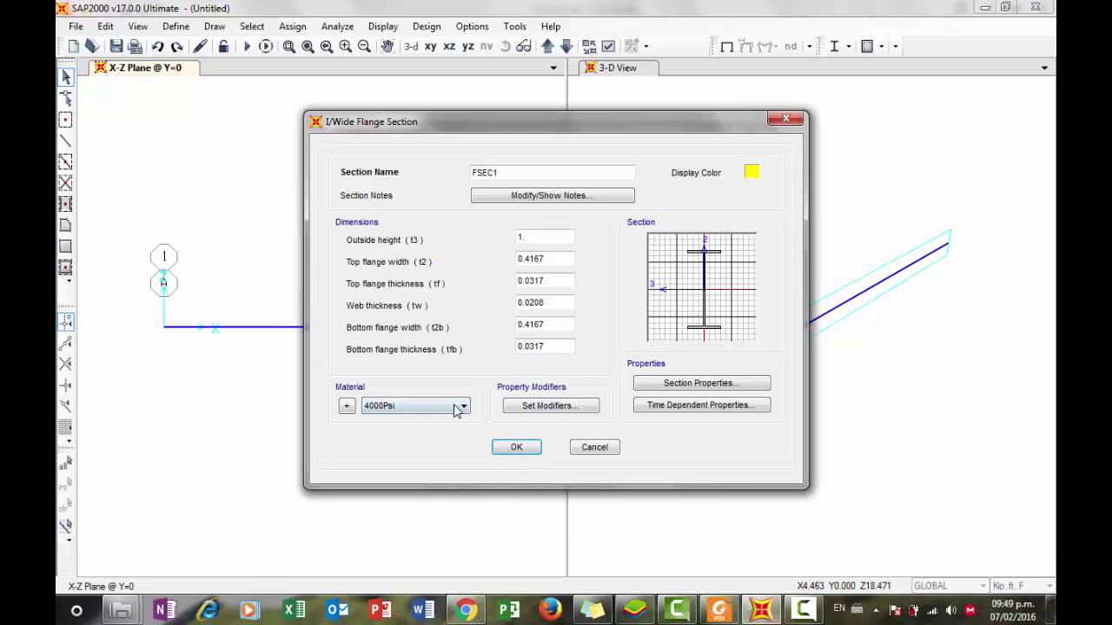
{"action": "left_click", "coordinate": [519, 452]}
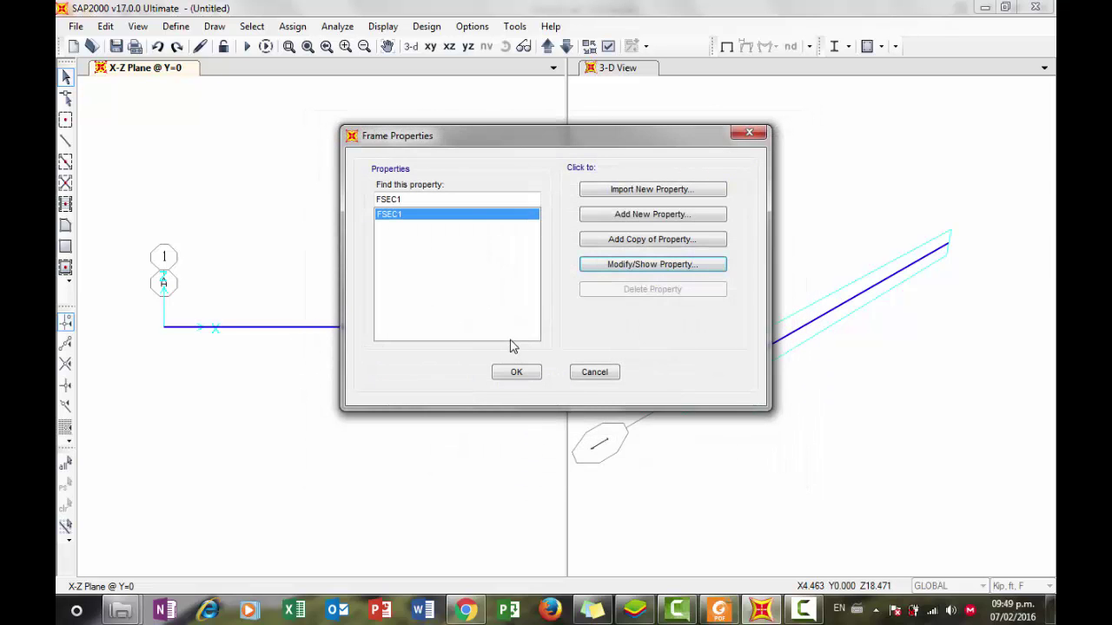
{"action": "left_click", "coordinate": [518, 373]}
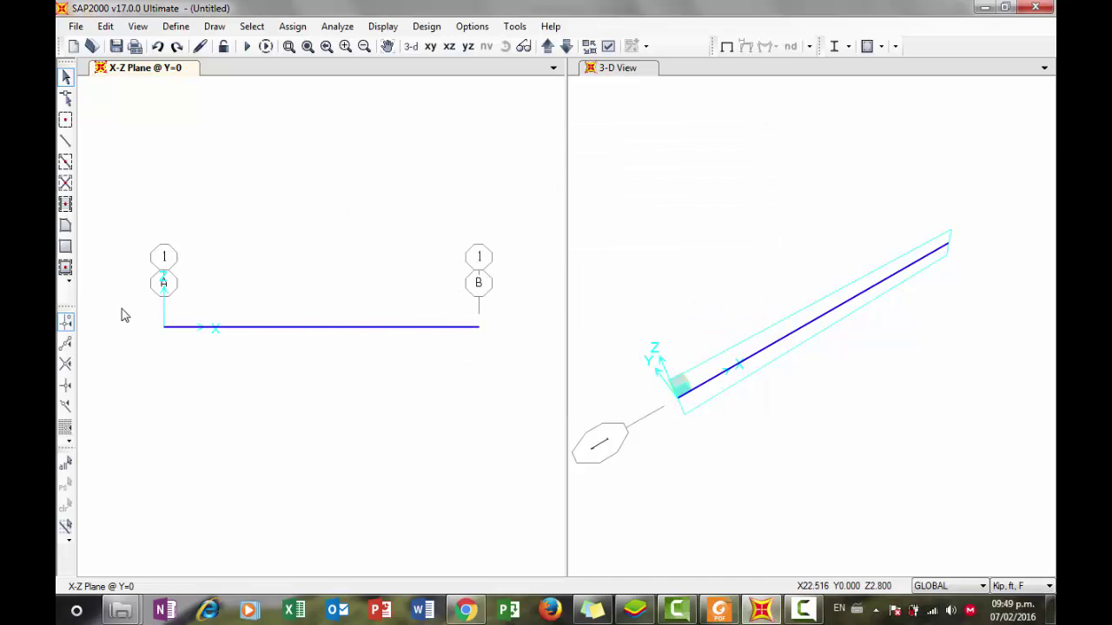
Assign a pinned restraint, fixing translations 1, 2 and 3, to the beam's joint at grid line A
{"action": "left_click_drag", "start_coordinate": [143, 304], "coordinate": [179, 356]}
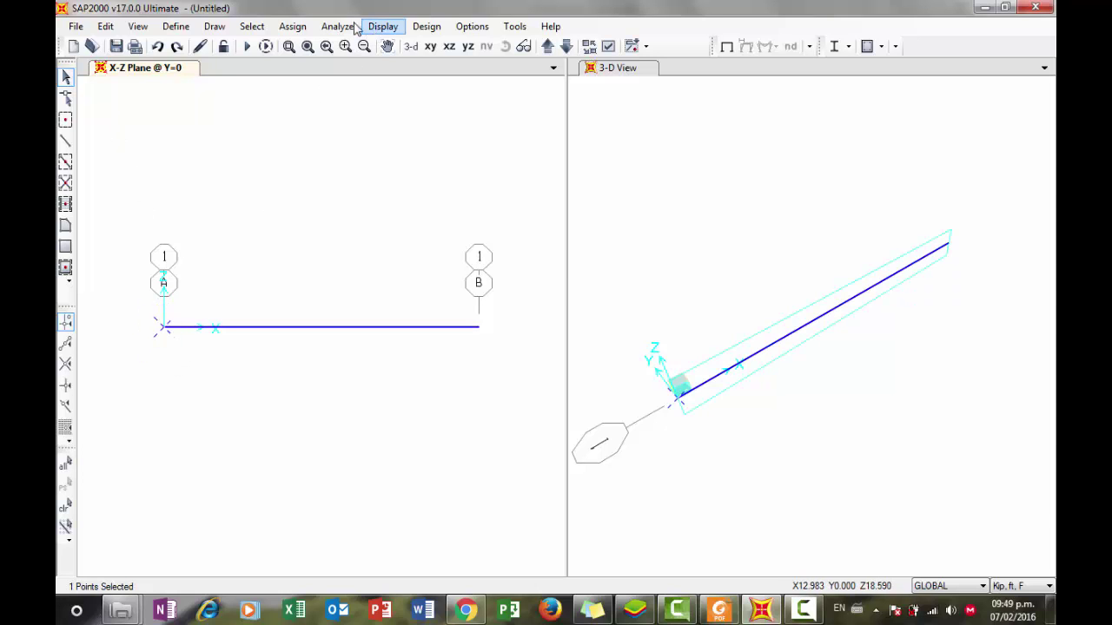
{"action": "left_click", "coordinate": [295, 27]}
{"action": "mouse_move", "coordinate": [297, 45]}
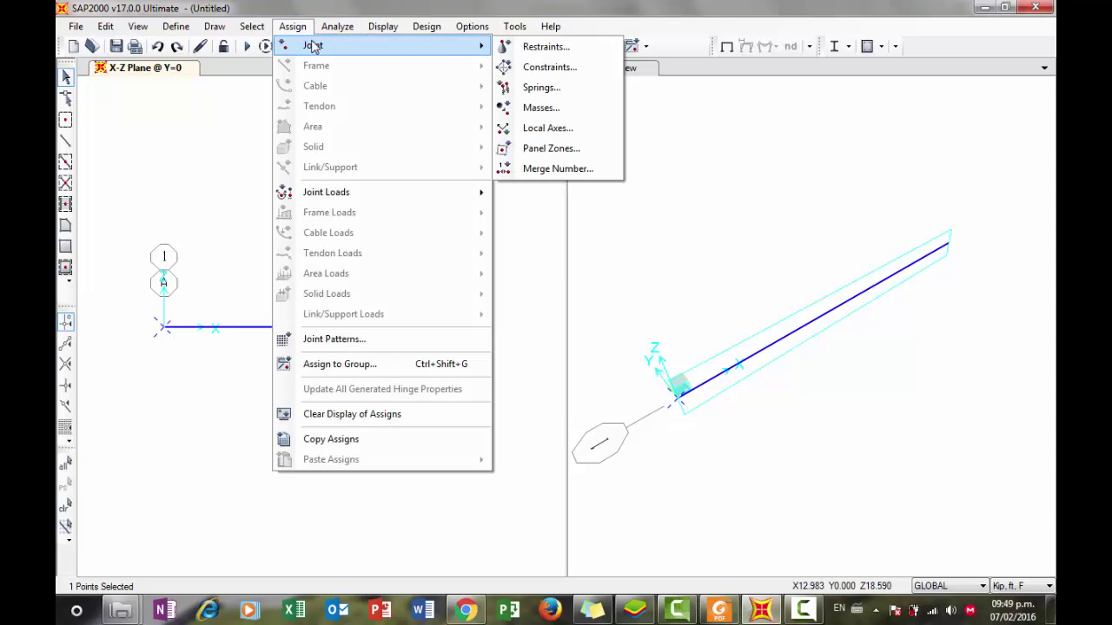
{"action": "left_click", "coordinate": [549, 46]}
{"action": "left_click", "coordinate": [534, 349]}
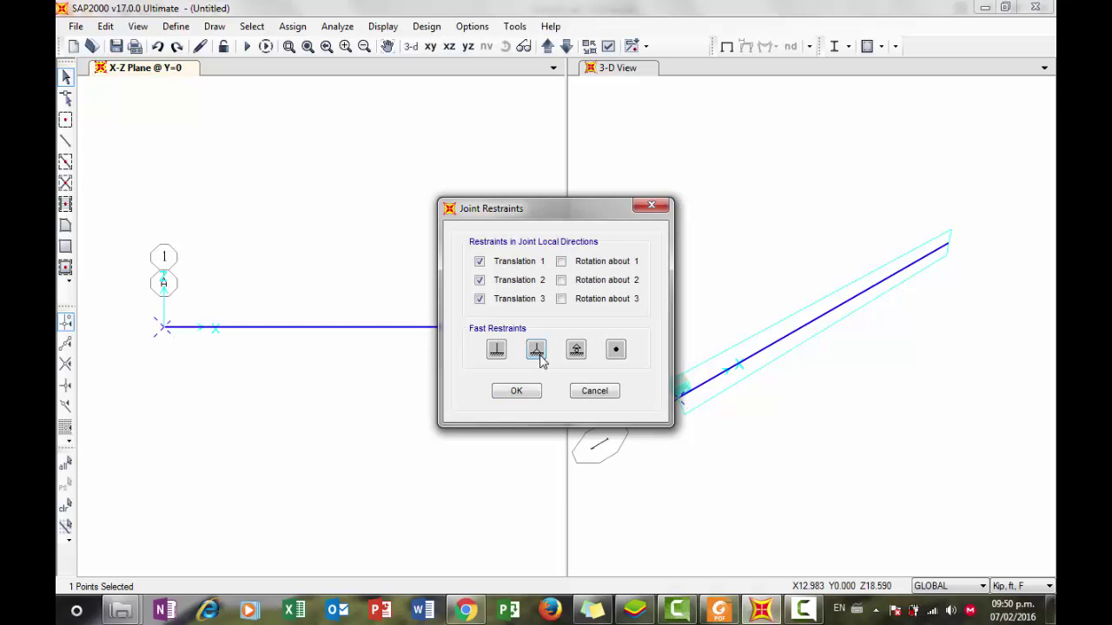
{"action": "left_click", "coordinate": [531, 393]}
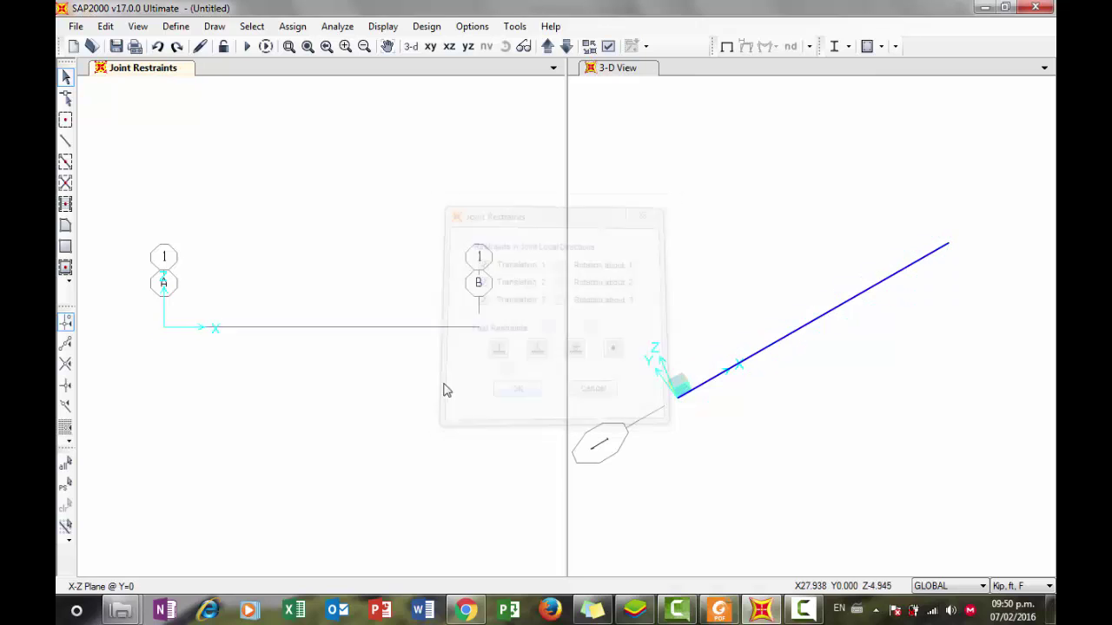
Assign a roller restraint to the beam's joint at grid line B
{"action": "left_click_drag", "start_coordinate": [458, 300], "coordinate": [499, 353]}
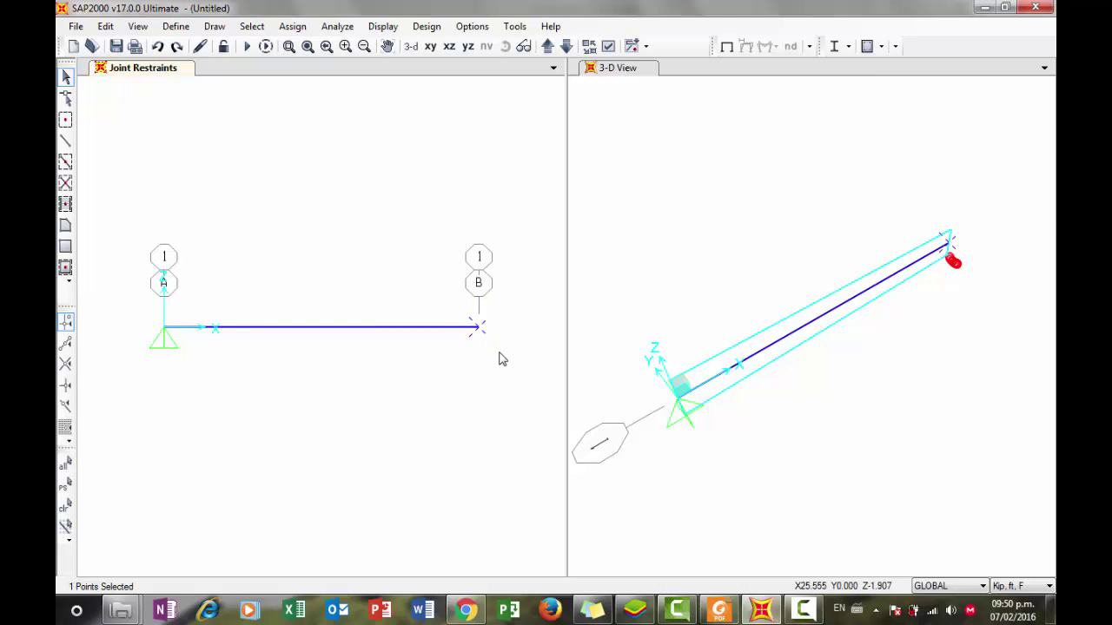
{"action": "left_click", "coordinate": [292, 26]}
{"action": "mouse_move", "coordinate": [421, 46]}
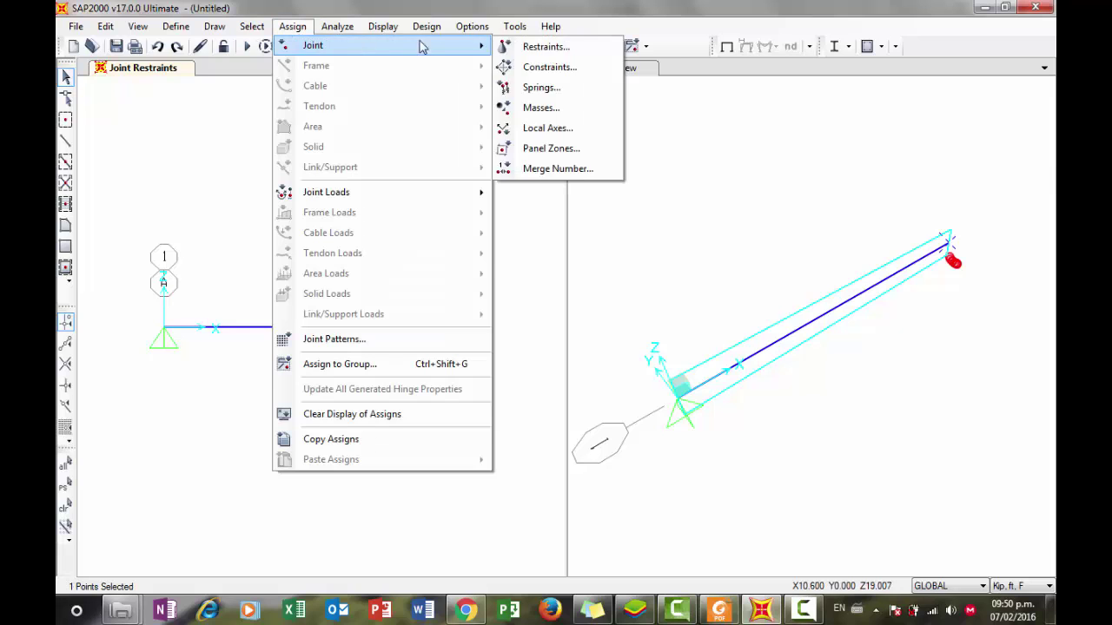
{"action": "left_click", "coordinate": [534, 47]}
{"action": "left_click", "coordinate": [576, 350]}
{"action": "left_click", "coordinate": [518, 391]}
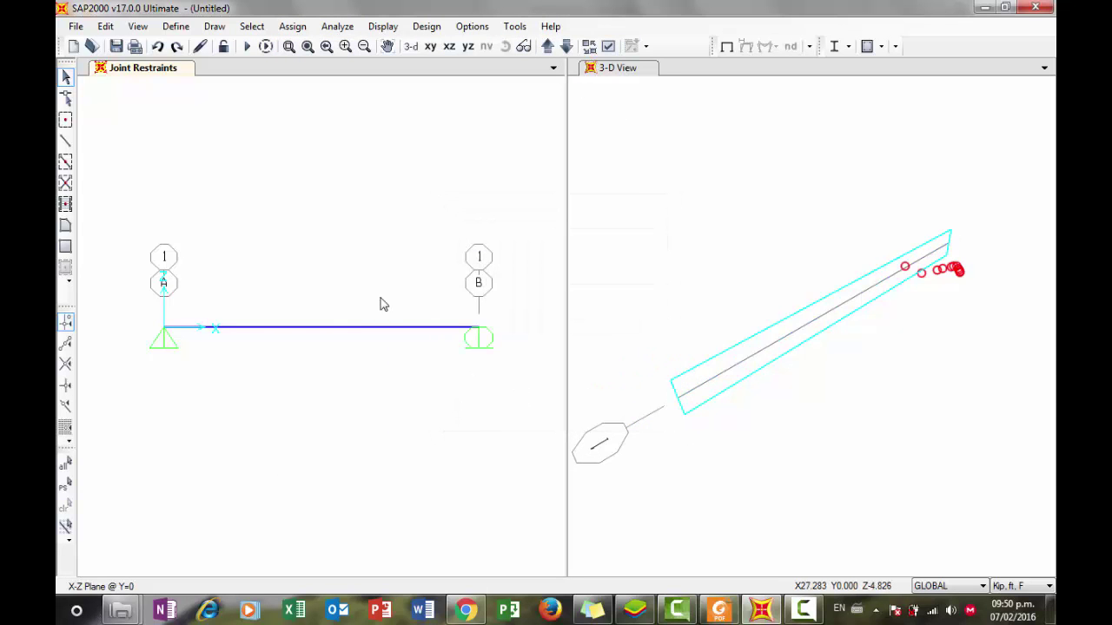
Check problem 7-1 in Foxit Reader, then in SAP2000 assign the beam a DEAD gravity point load of 8 kip at an absolute distance of 8 ft
{"action": "left_click", "coordinate": [712, 608]}
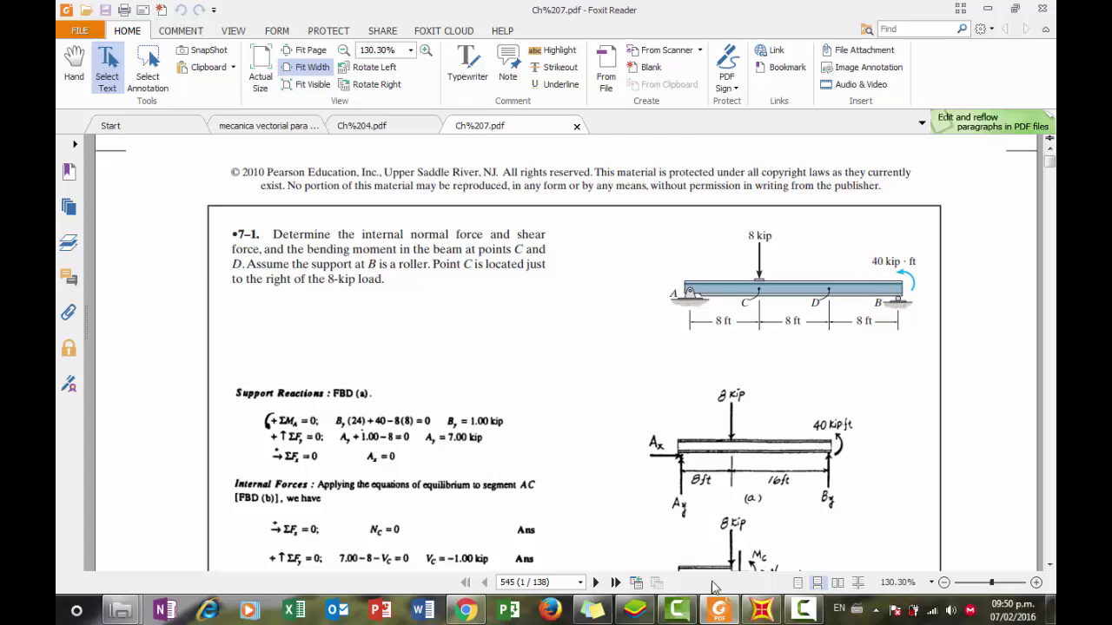
{"action": "left_click", "coordinate": [758, 612]}
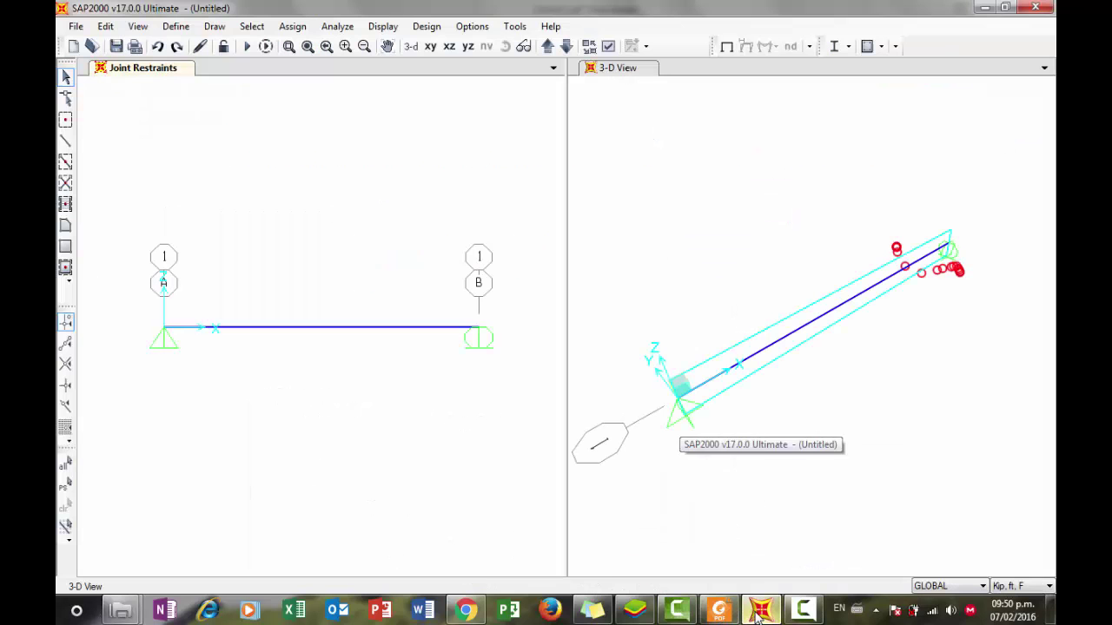
{"action": "left_click", "coordinate": [325, 327]}
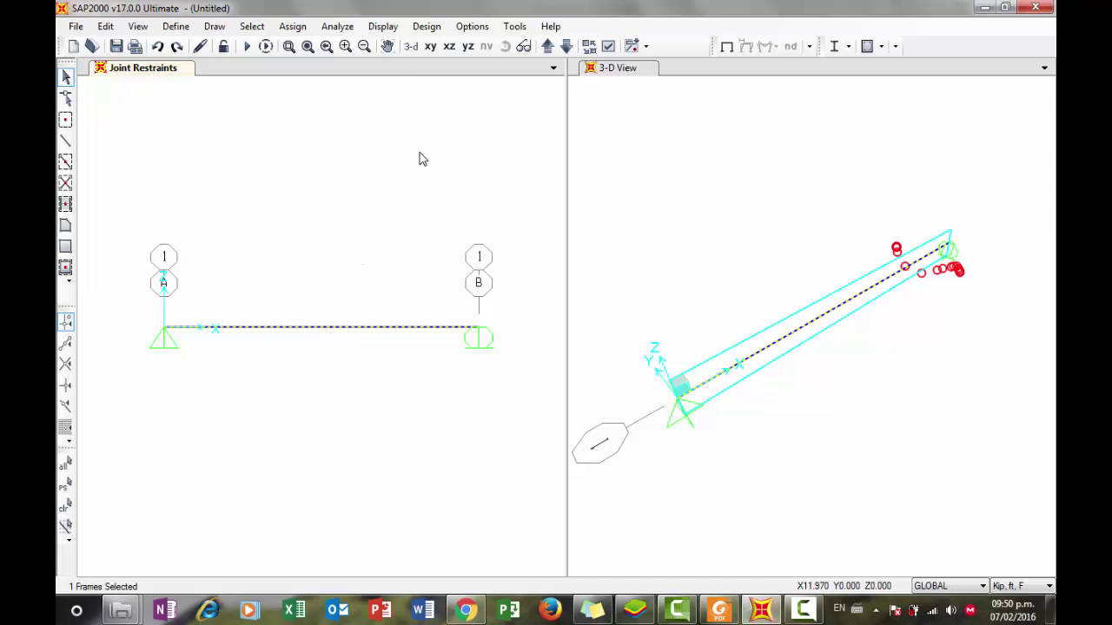
{"action": "left_click", "coordinate": [292, 26]}
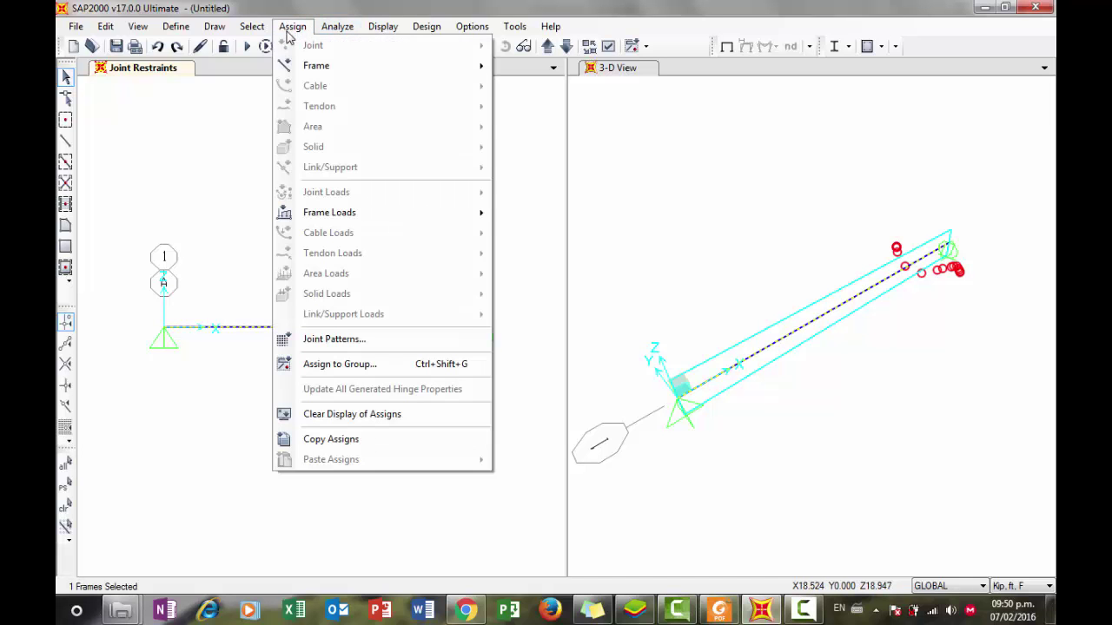
{"action": "mouse_move", "coordinate": [351, 219]}
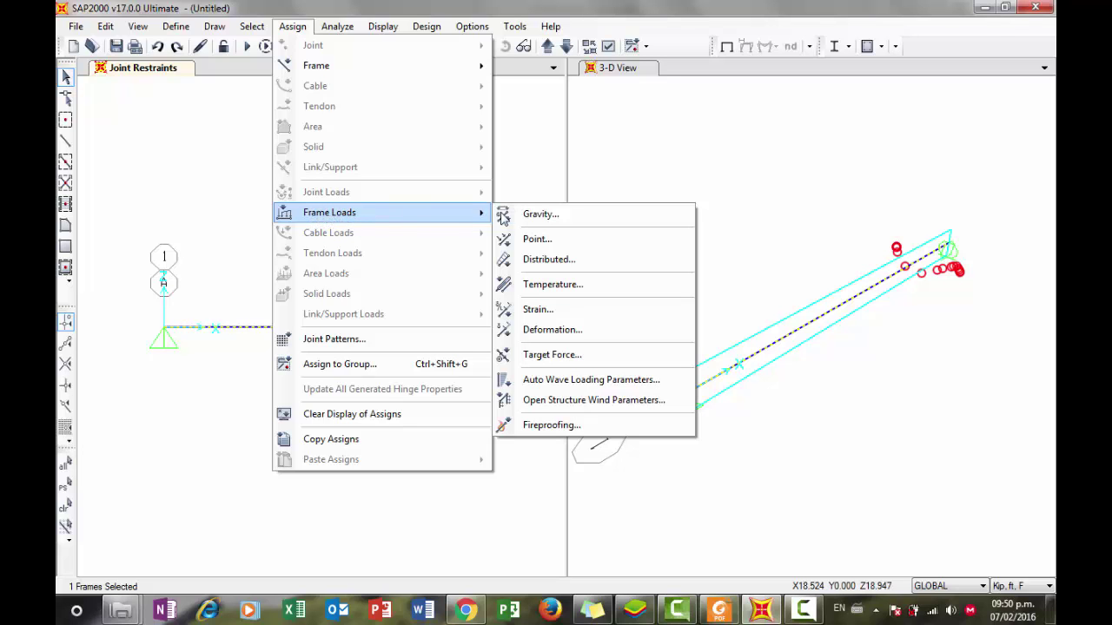
{"action": "left_click", "coordinate": [539, 240]}
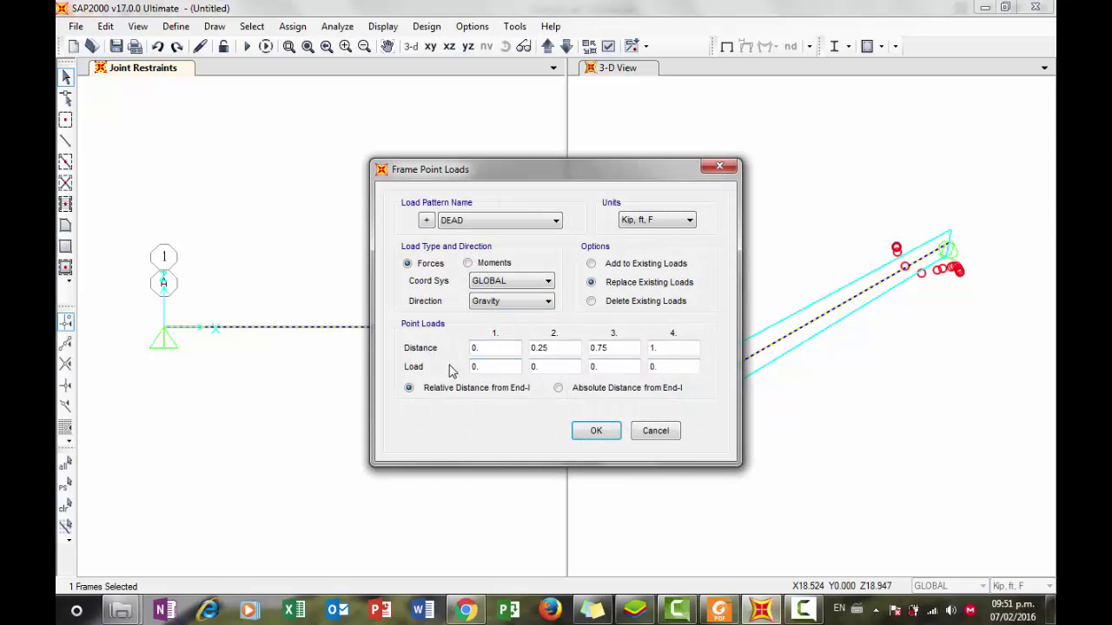
{"action": "left_click", "coordinate": [560, 389]}
{"action": "left_click_drag", "start_coordinate": [499, 351], "coordinate": [445, 346]}
{"action": "double_click", "coordinate": [474, 367]}
{"action": "left_click", "coordinate": [593, 430]}
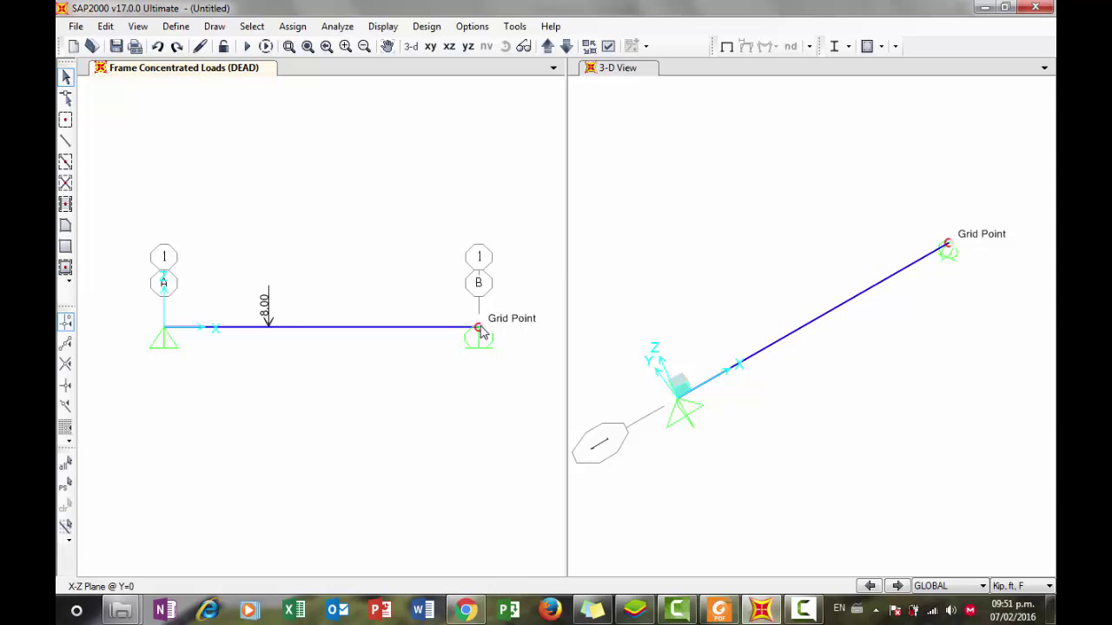
Assign a counterclockwise 40 kip-ft DEAD moment about global Y to the beam's joint at grid line B
{"action": "left_click", "coordinate": [480, 328]}
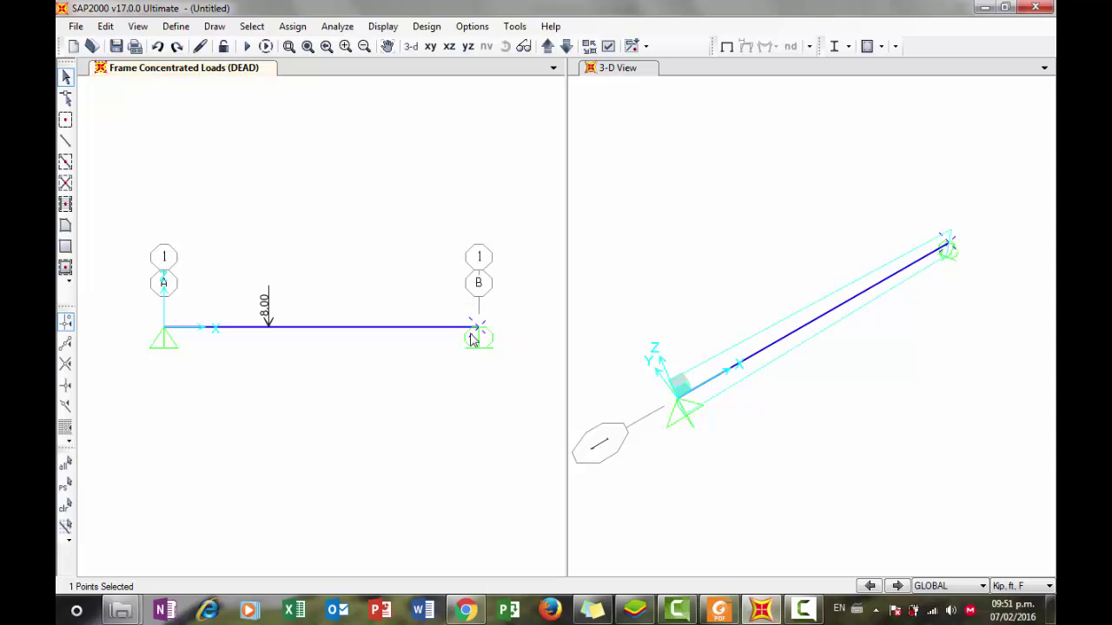
{"action": "left_click", "coordinate": [293, 26]}
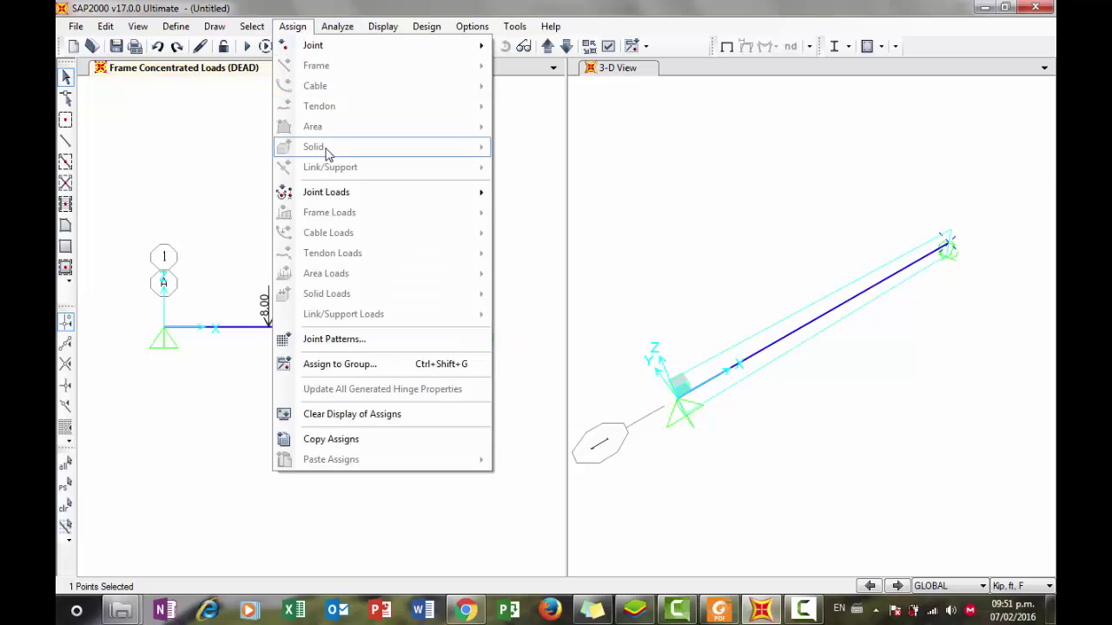
{"action": "mouse_move", "coordinate": [321, 194]}
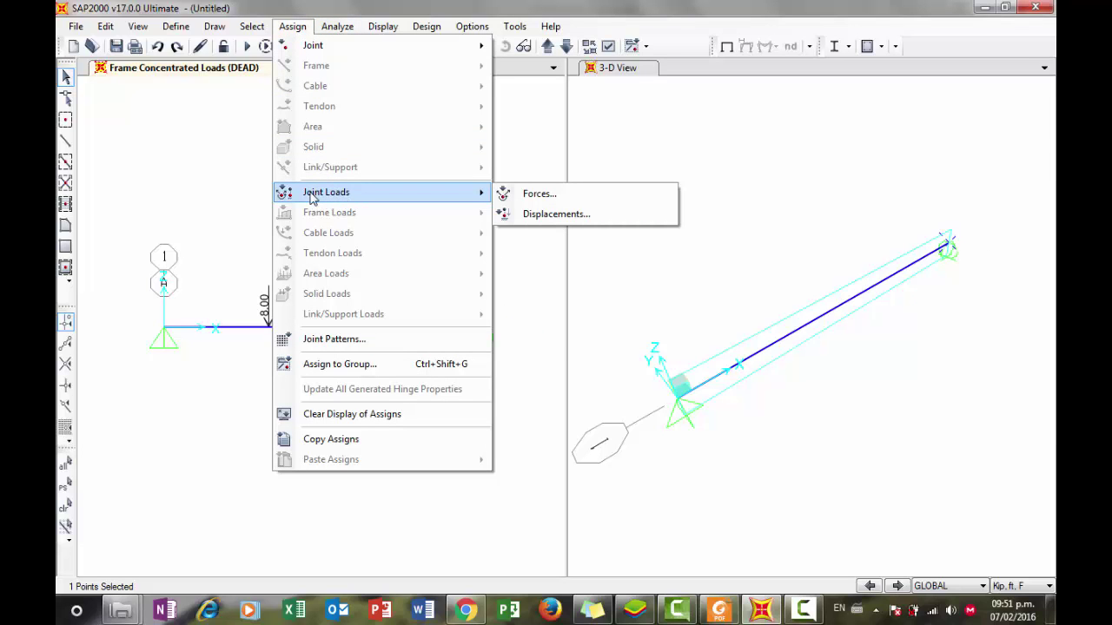
{"action": "left_click", "coordinate": [540, 194]}
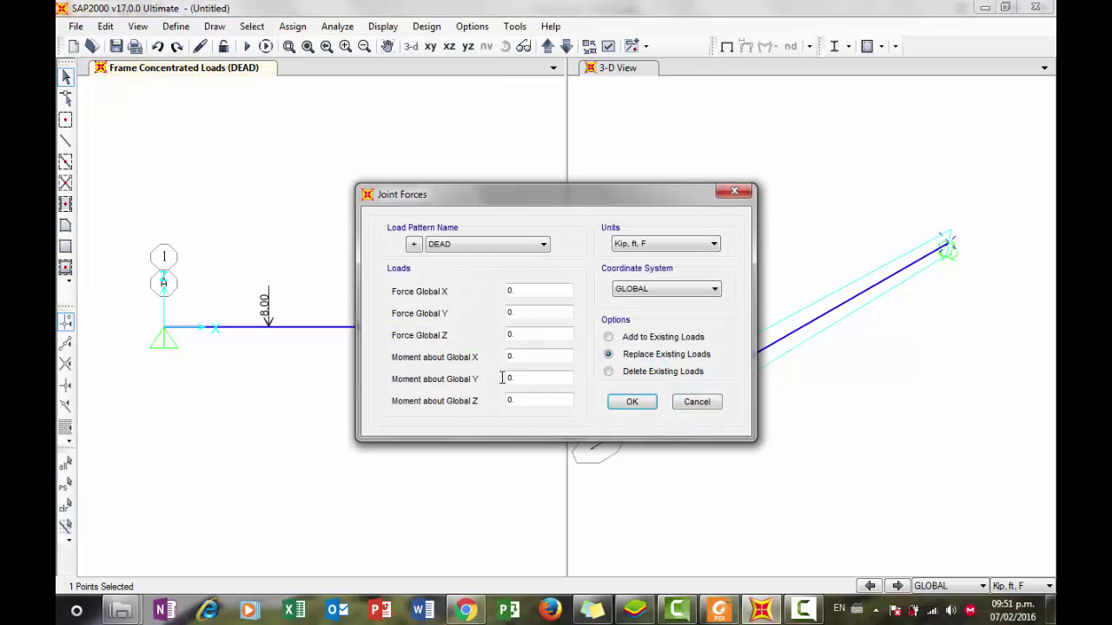
{"action": "left_click_drag", "start_coordinate": [569, 201], "coordinate": [788, 191]}
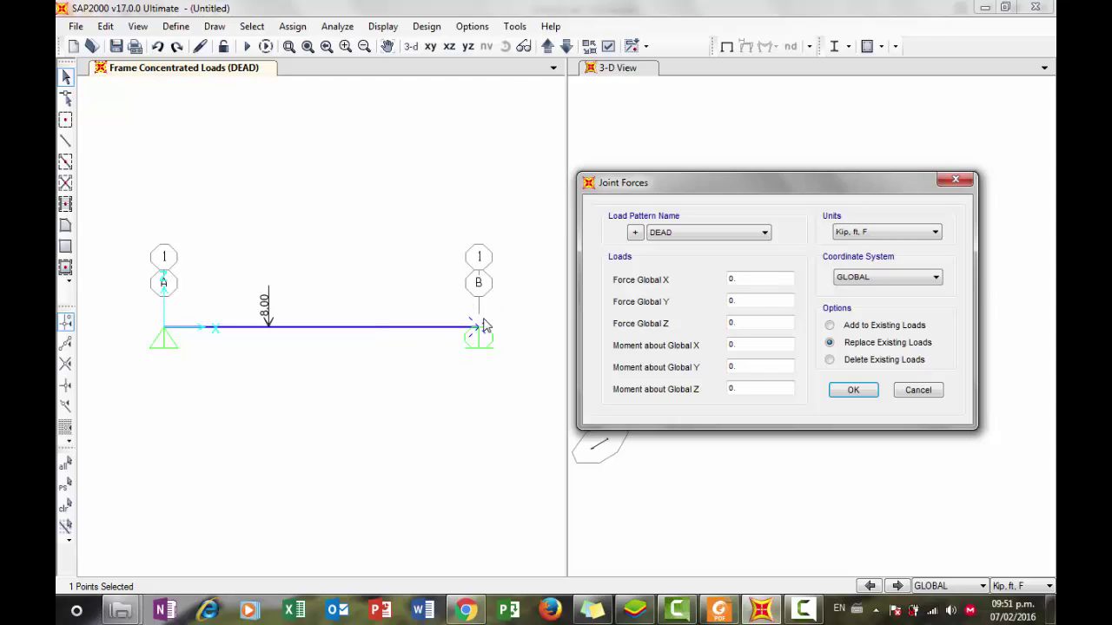
{"action": "left_click", "coordinate": [746, 368]}
{"action": "left_click", "coordinate": [859, 392]}
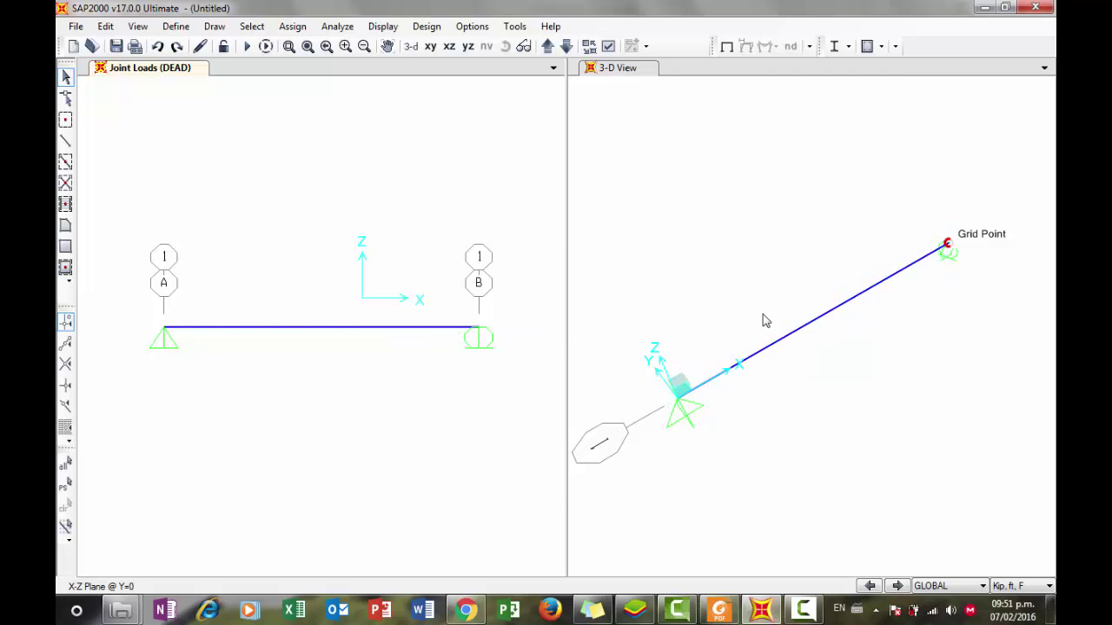
Show the DEAD joint load assignments in the 3-D view
{"action": "left_click", "coordinate": [770, 251]}
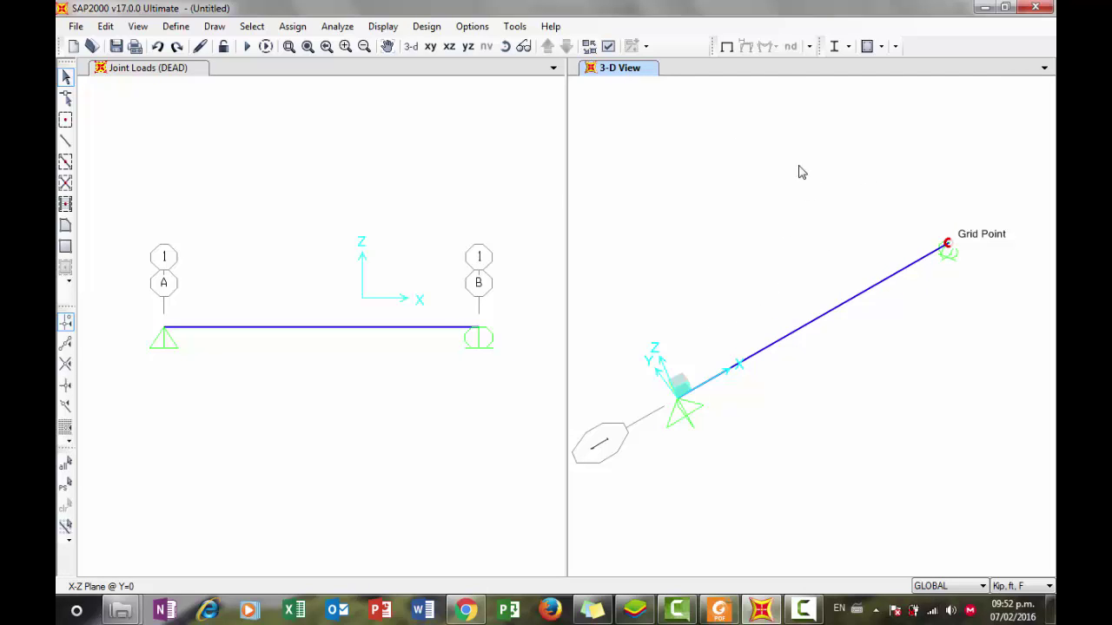
{"action": "left_click", "coordinate": [337, 26]}
{"action": "mouse_move", "coordinate": [382, 29]}
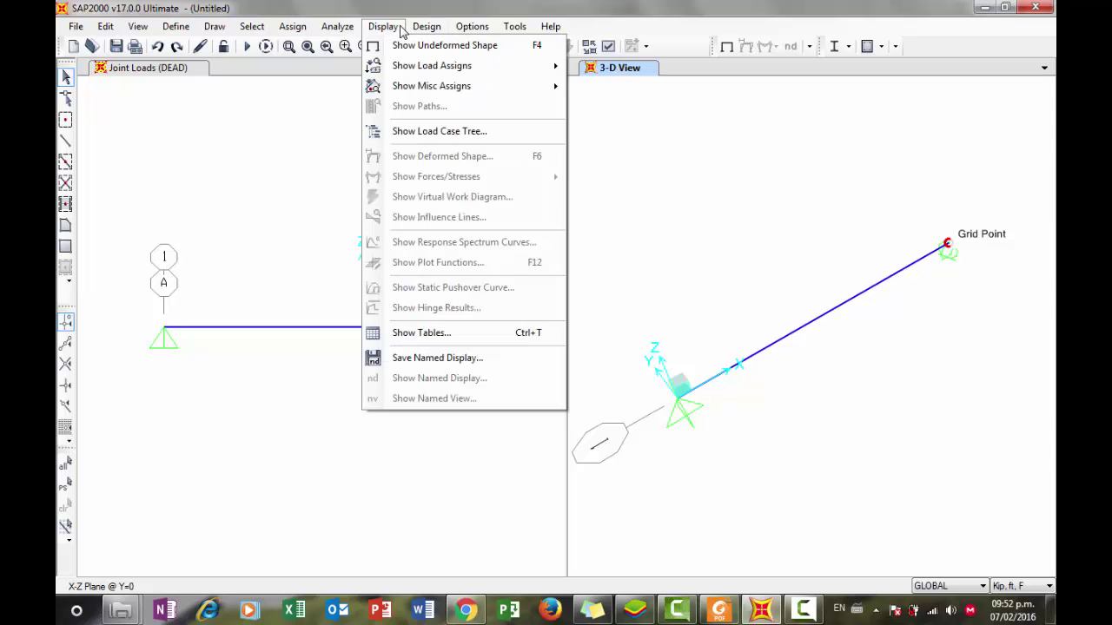
{"action": "mouse_move", "coordinate": [423, 87]}
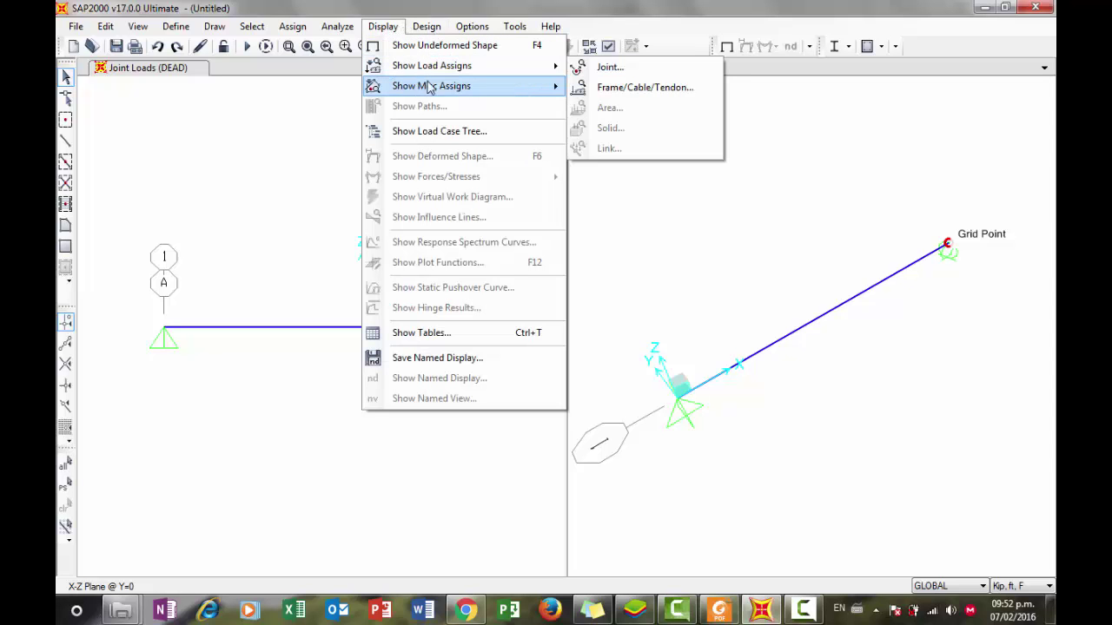
{"action": "mouse_move", "coordinate": [505, 67]}
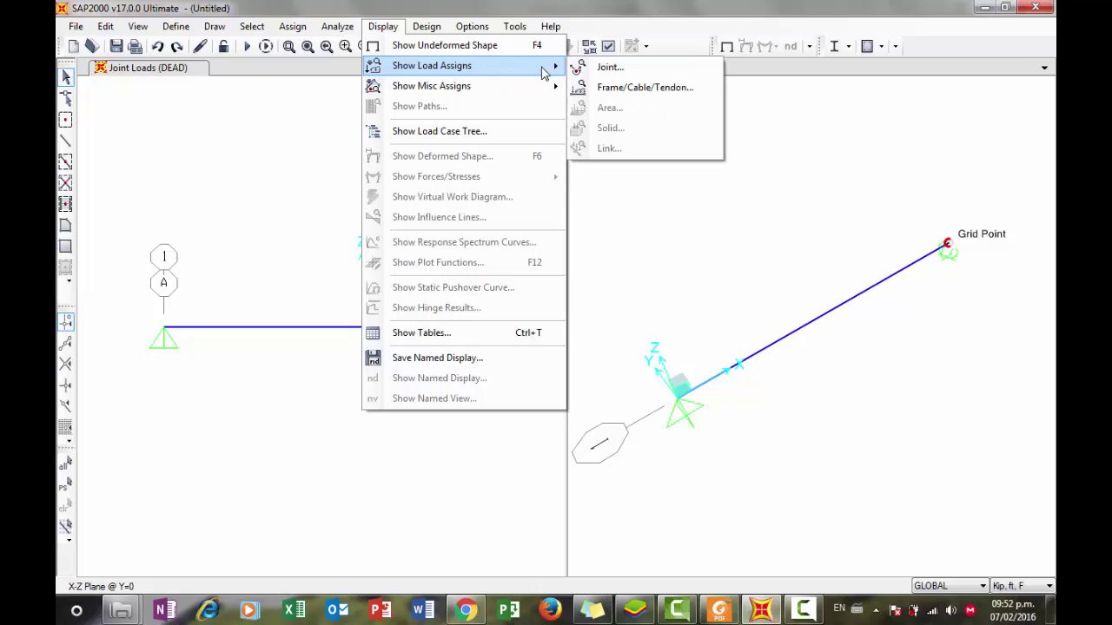
{"action": "left_click", "coordinate": [611, 69]}
{"action": "left_click", "coordinate": [521, 401]}
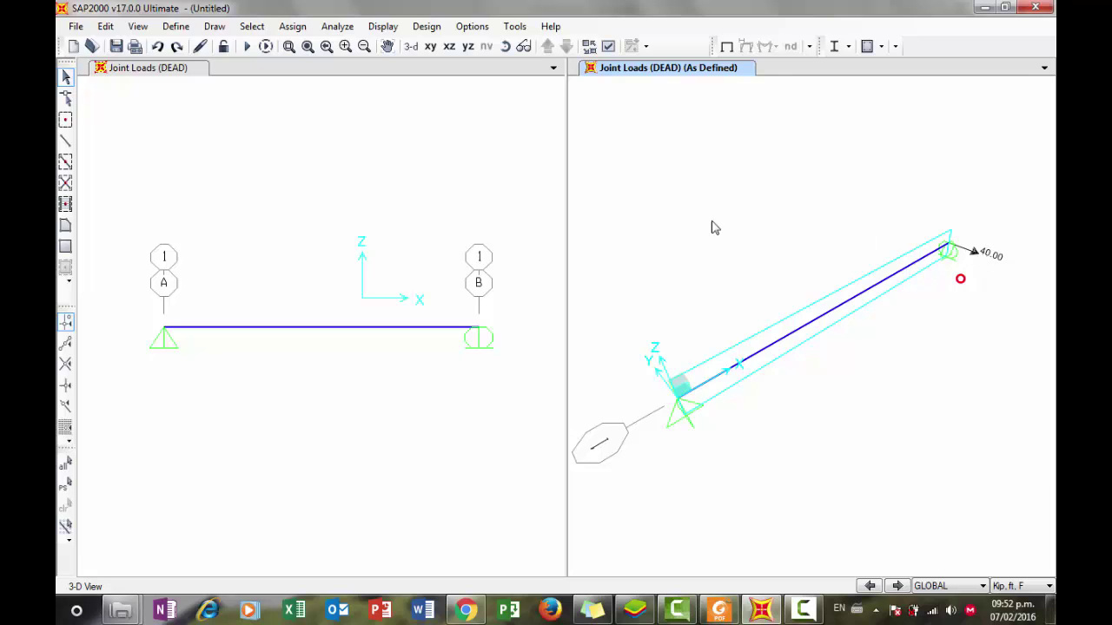
Exclude the MODAL case and run the analysis, saving the model as "ejercicio 1 viga sap"
{"action": "left_click", "coordinate": [415, 149]}
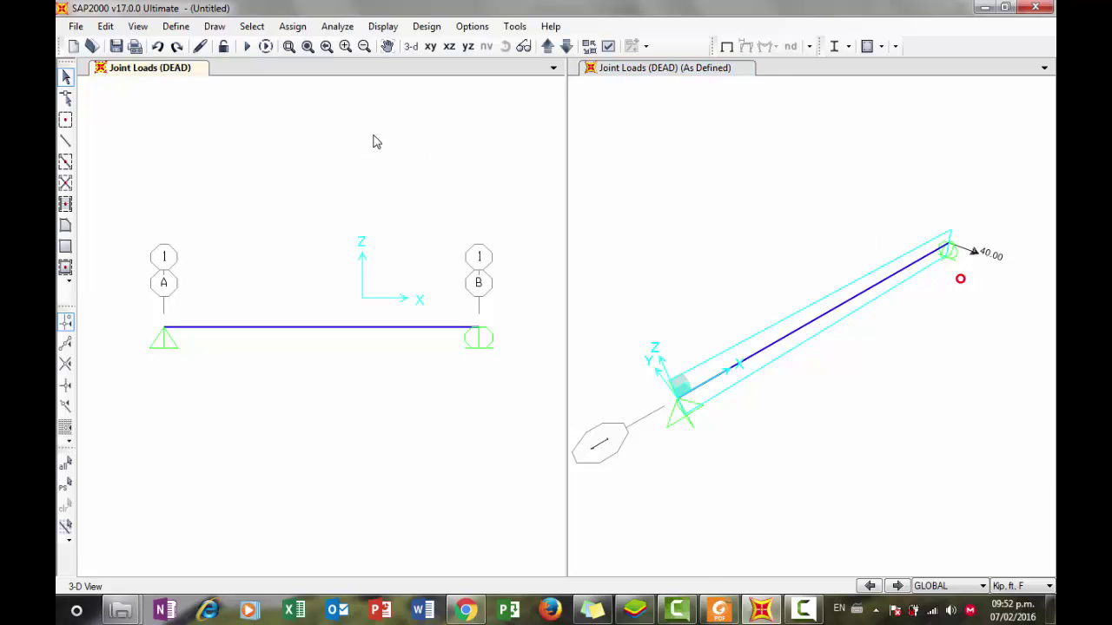
{"action": "left_click", "coordinate": [247, 48]}
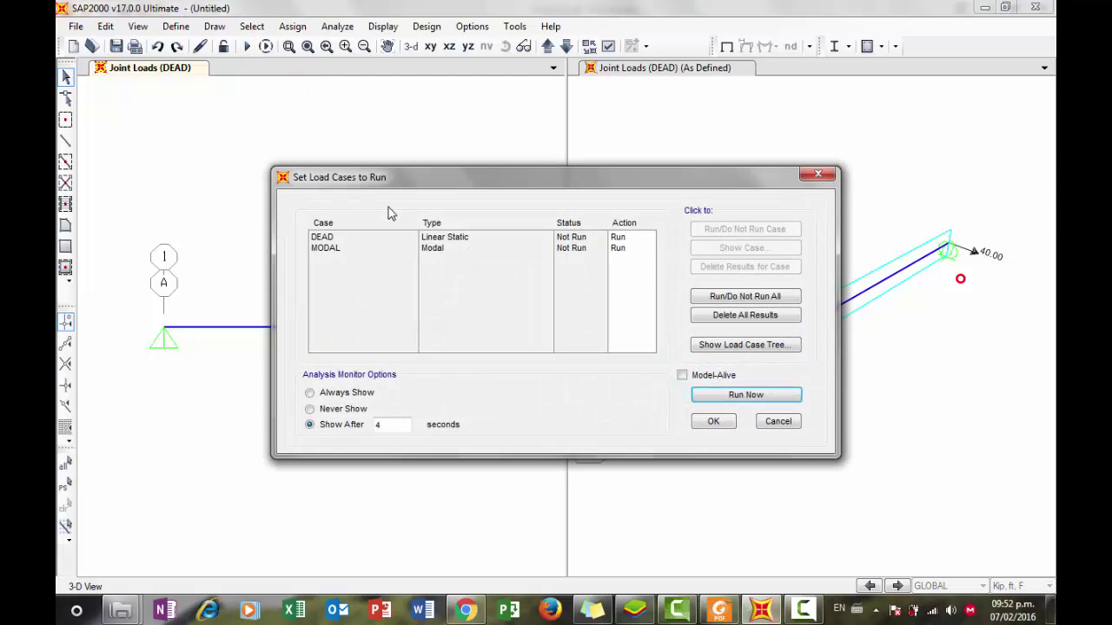
{"action": "left_click", "coordinate": [392, 249]}
{"action": "left_click", "coordinate": [740, 231]}
{"action": "left_click", "coordinate": [734, 398]}
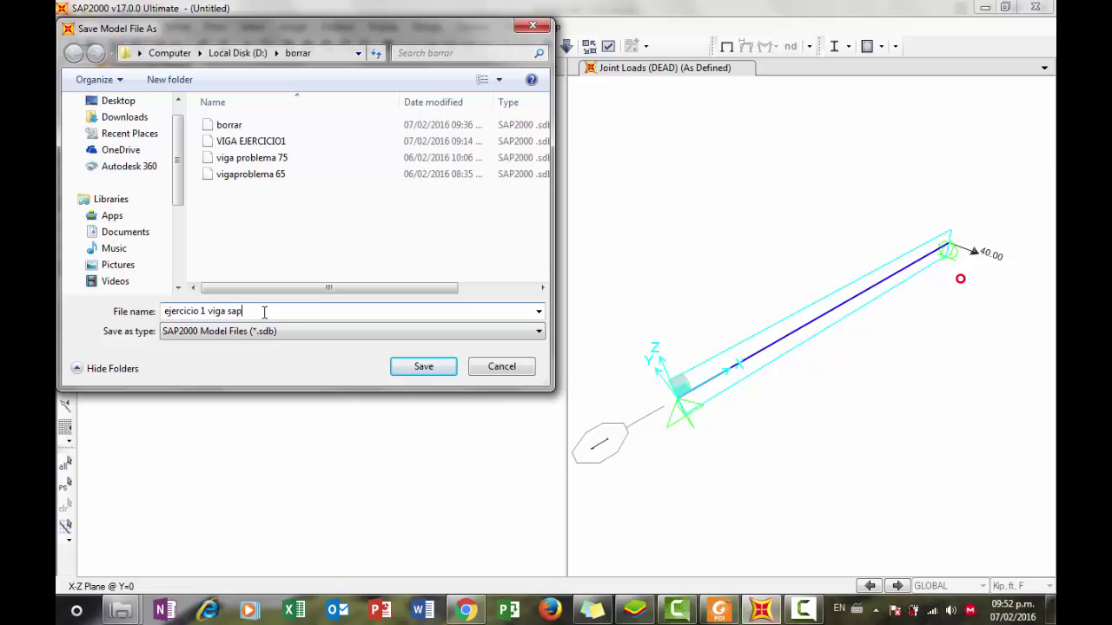
{"action": "left_click", "coordinate": [423, 366]}
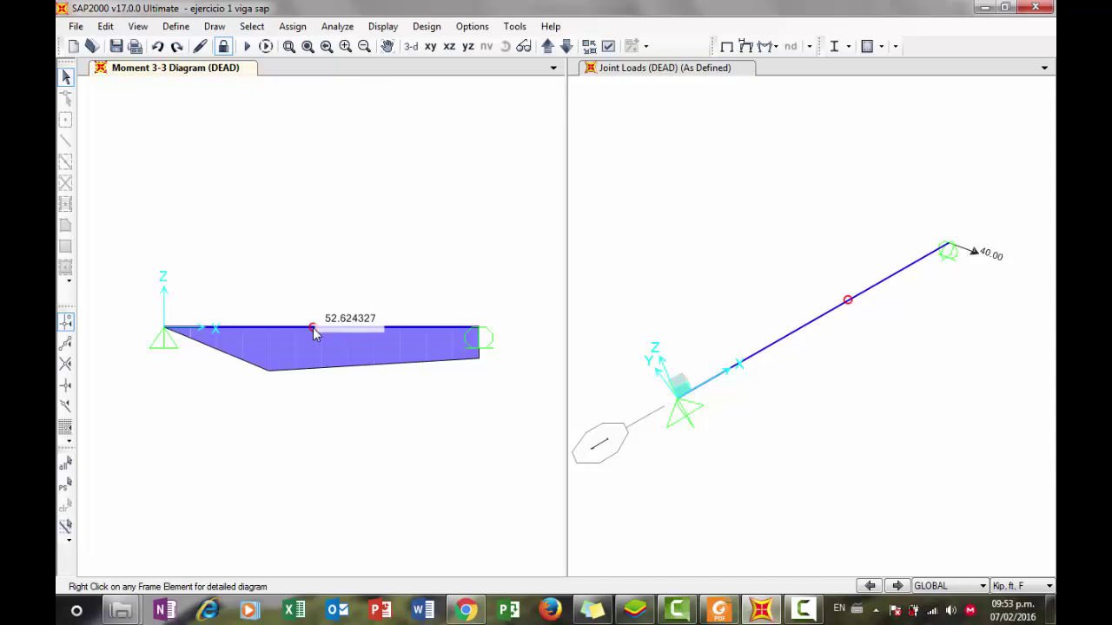
Open the beam's detailed diagrams from the DEAD Moment 3-3 display and compare the reactions with the solution of problem 7-1 in Foxit Reader
{"action": "mouse_move", "coordinate": [308, 327]}
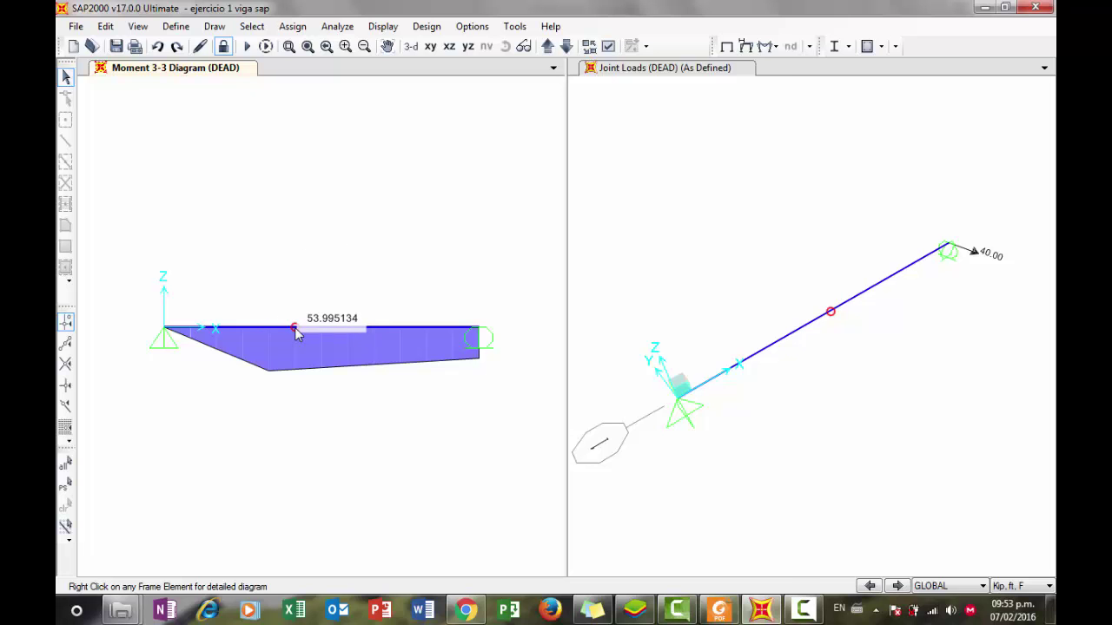
{"action": "right_click", "coordinate": [294, 328]}
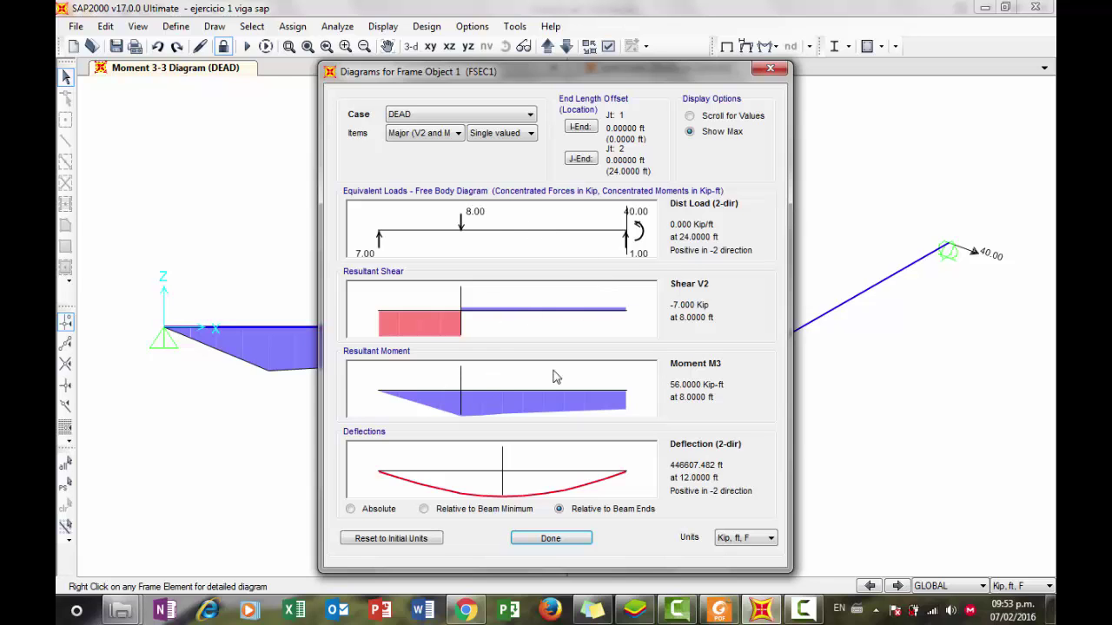
{"action": "left_click", "coordinate": [721, 610]}
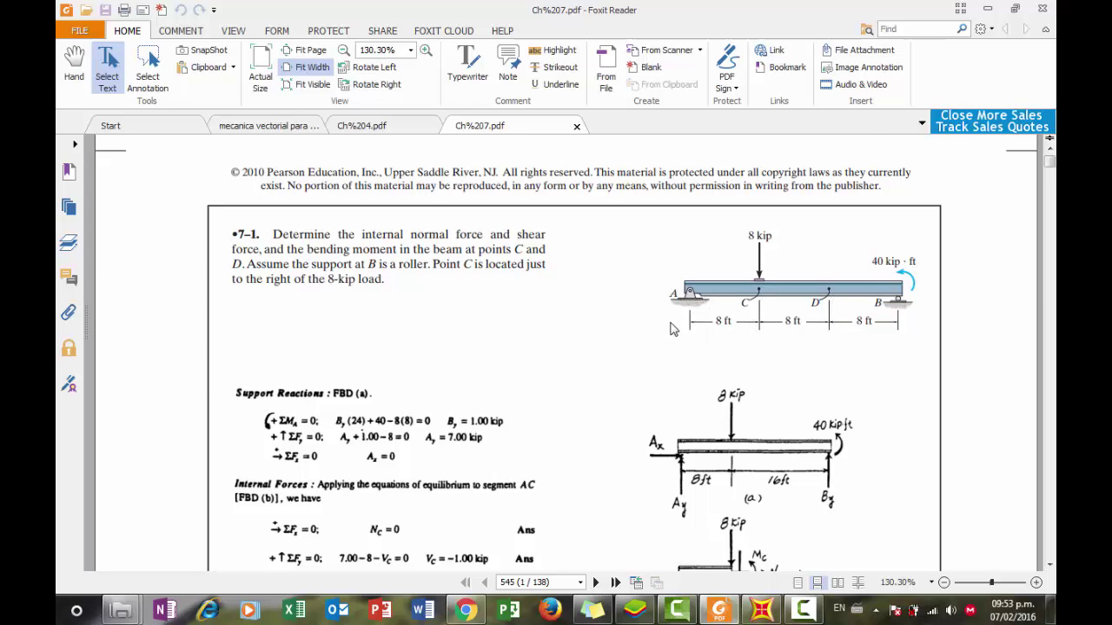
{"action": "scroll", "coordinate": [632, 340], "scroll_direction": "down", "scroll_amount": 2}
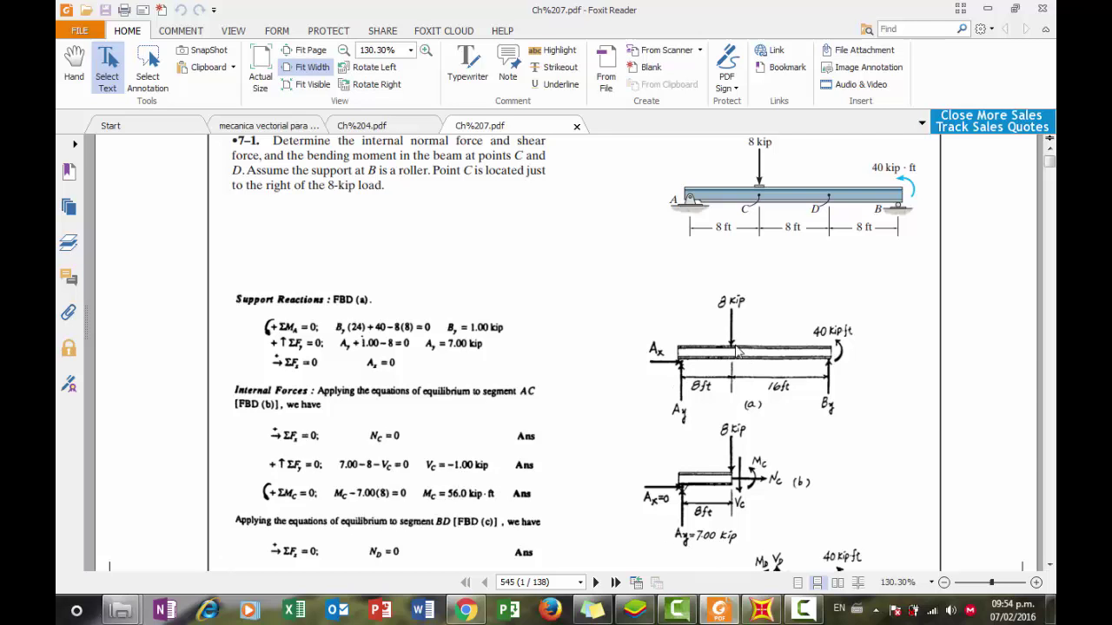
Back in SAP2000, read the beam's shear and moment at locations 8 ft and 8.01 ft
{"action": "left_click", "coordinate": [762, 611]}
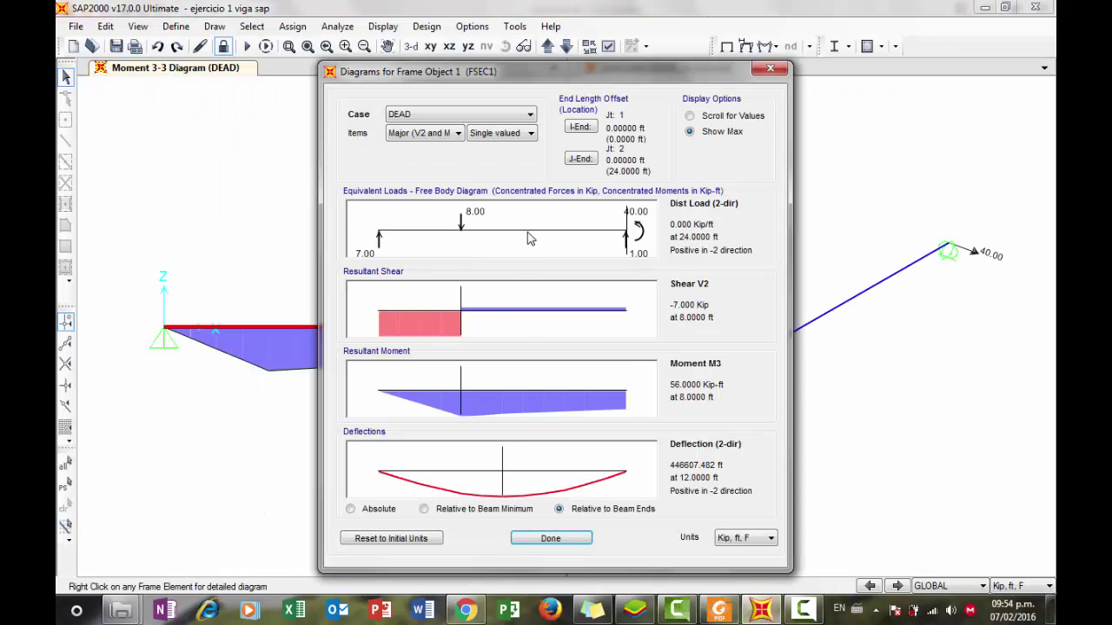
{"action": "left_click_drag", "start_coordinate": [729, 171], "coordinate": [674, 176]}
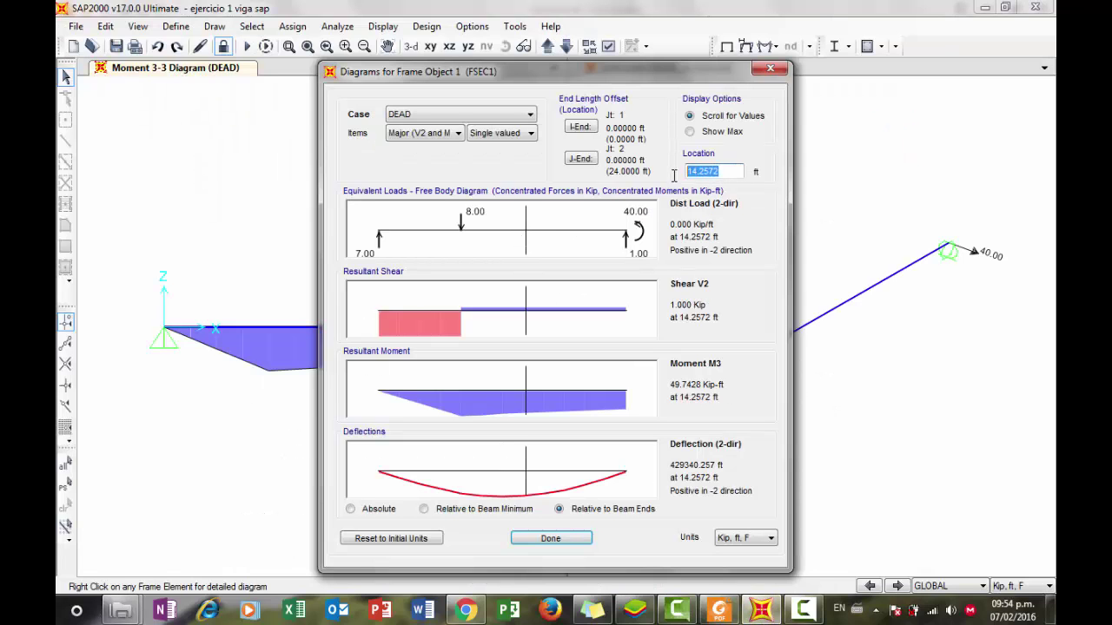
{"action": "type", "text": "8."}
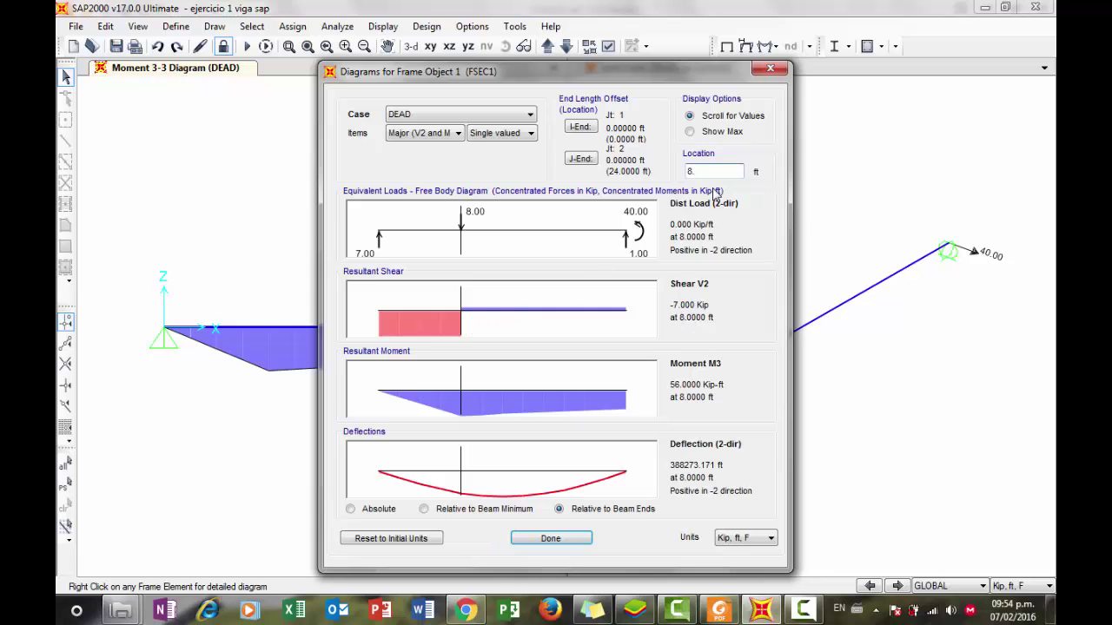
{"action": "type", "text": "1"}
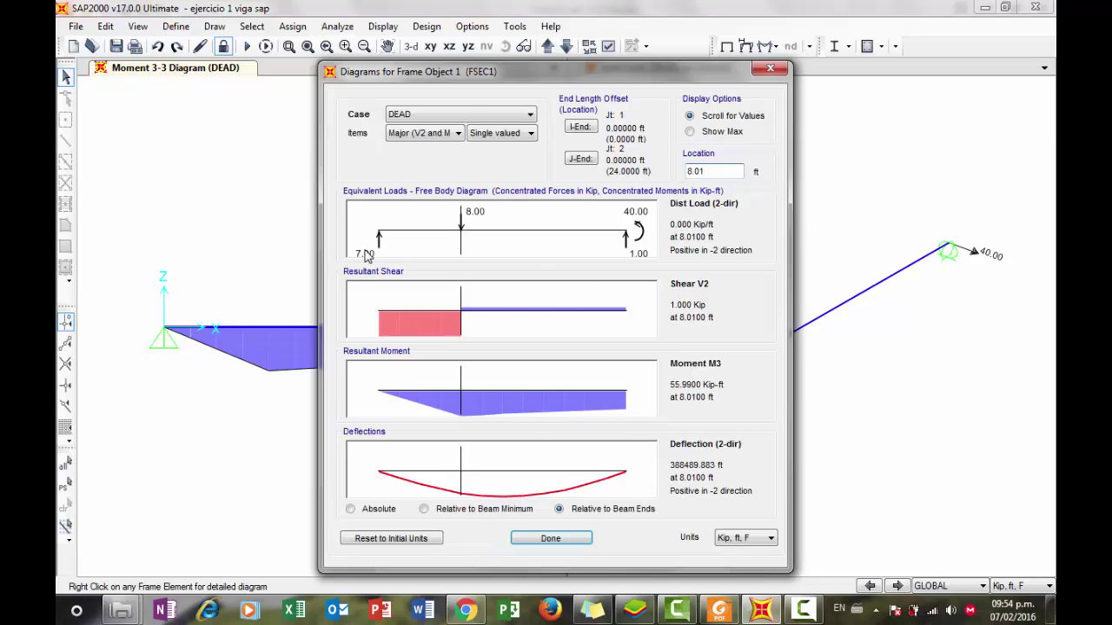
Check the solution's shear at point C in Foxit Reader, then read the beam diagram values in SAP2000 at location 8 ft again
{"action": "left_click", "coordinate": [725, 614]}
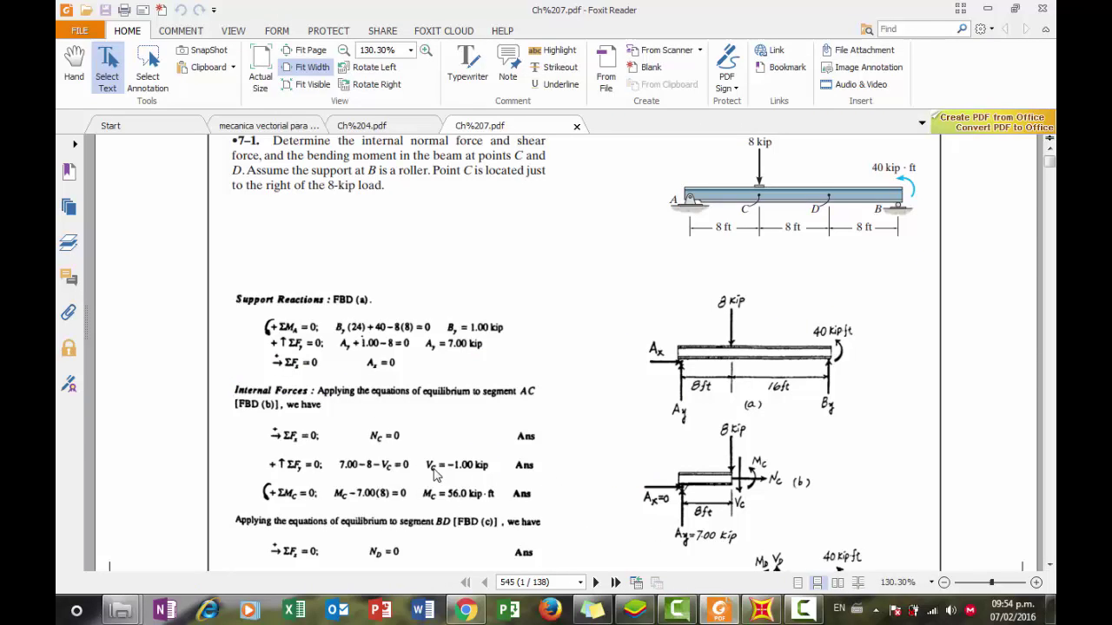
{"action": "left_click_drag", "start_coordinate": [449, 459], "coordinate": [466, 474]}
{"action": "left_click", "coordinate": [776, 614]}
{"action": "left_click_drag", "start_coordinate": [709, 172], "coordinate": [649, 172]}
{"action": "type", "text": "8"}
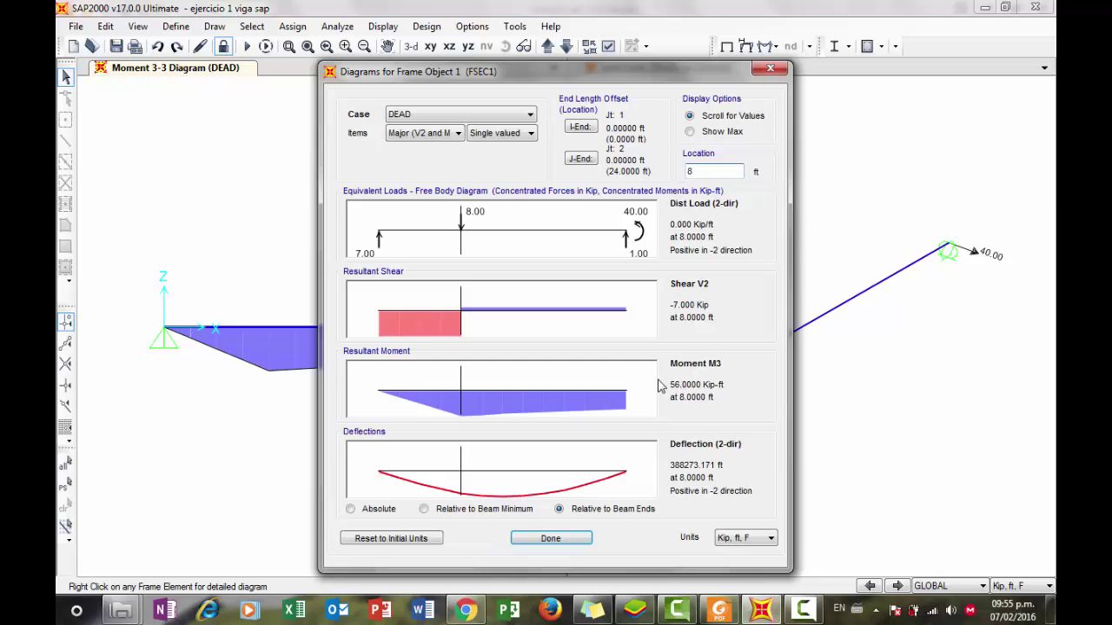
Read the beam's shear and moment at location 16 ft
{"action": "double_click", "coordinate": [703, 170]}
{"action": "key", "text": "Return"}
{"action": "type", "text": "16"}
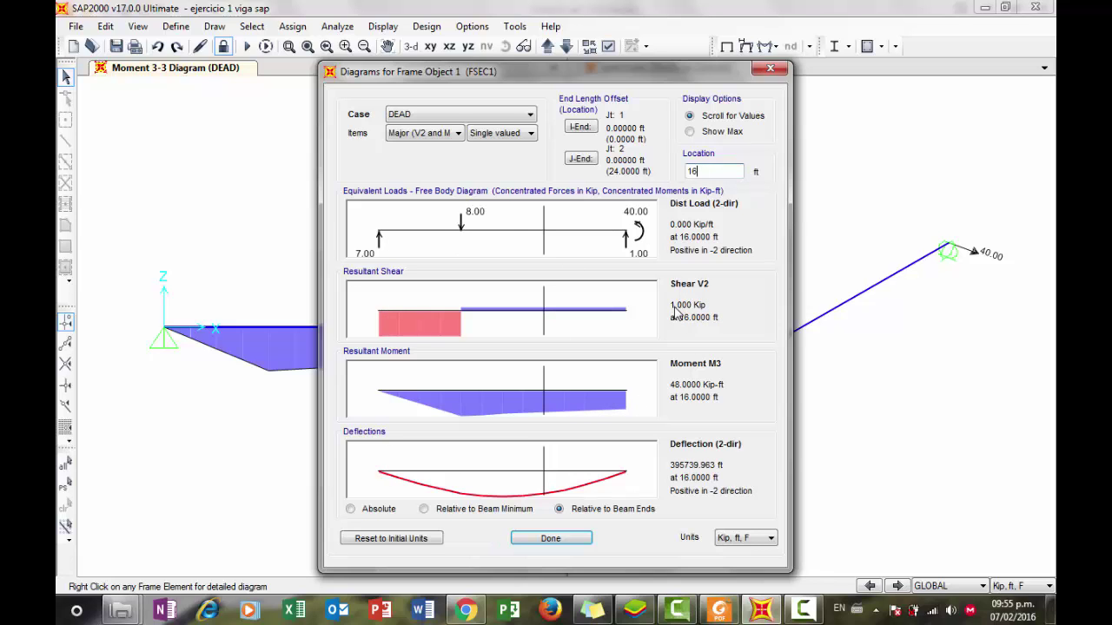
Check the solution's shear and moment at point D of problem 7-1 in Foxit Reader, and return to the beam diagrams in SAP2000
{"action": "left_click", "coordinate": [719, 611]}
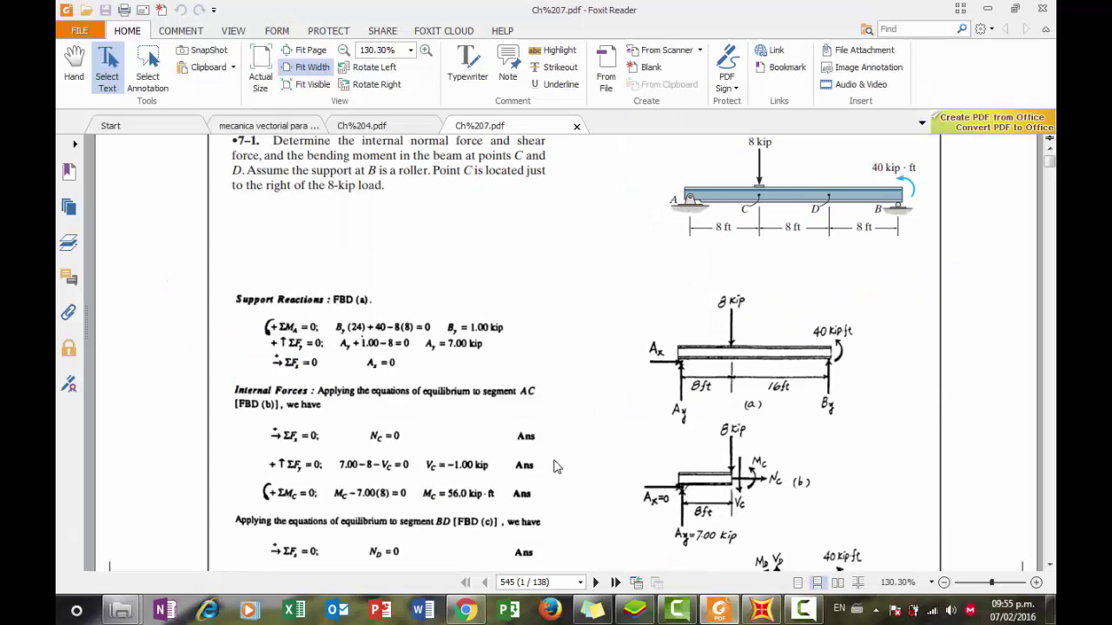
{"action": "scroll", "coordinate": [555, 466], "scroll_direction": "down", "scroll_amount": 1}
{"action": "scroll", "coordinate": [487, 441], "scroll_direction": "down", "scroll_amount": 2}
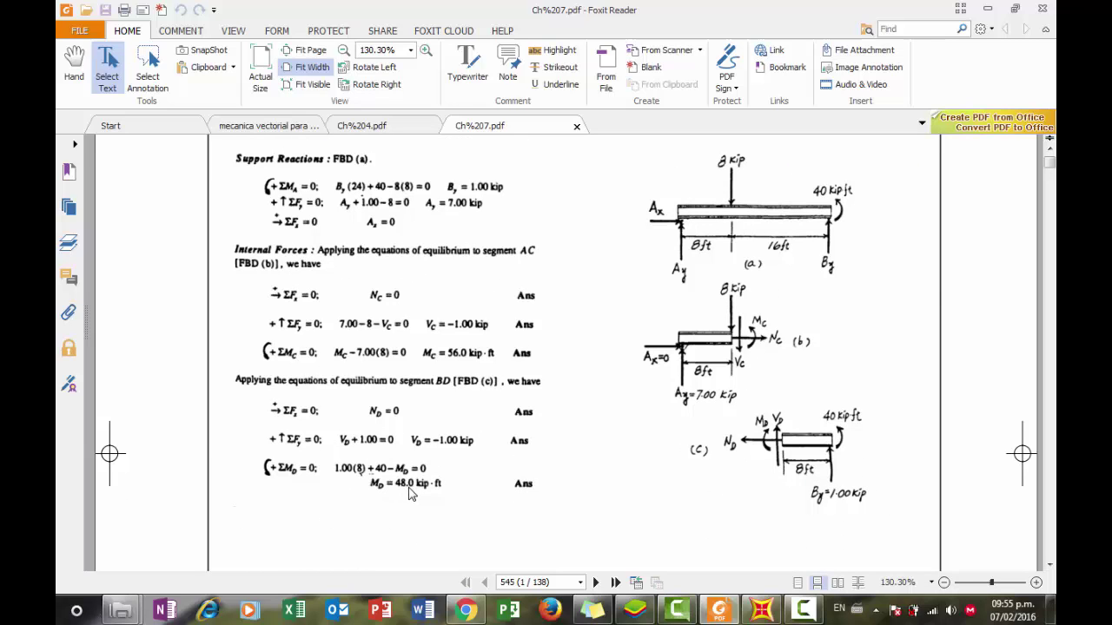
{"action": "scroll", "coordinate": [467, 463], "scroll_direction": "up", "scroll_amount": 1}
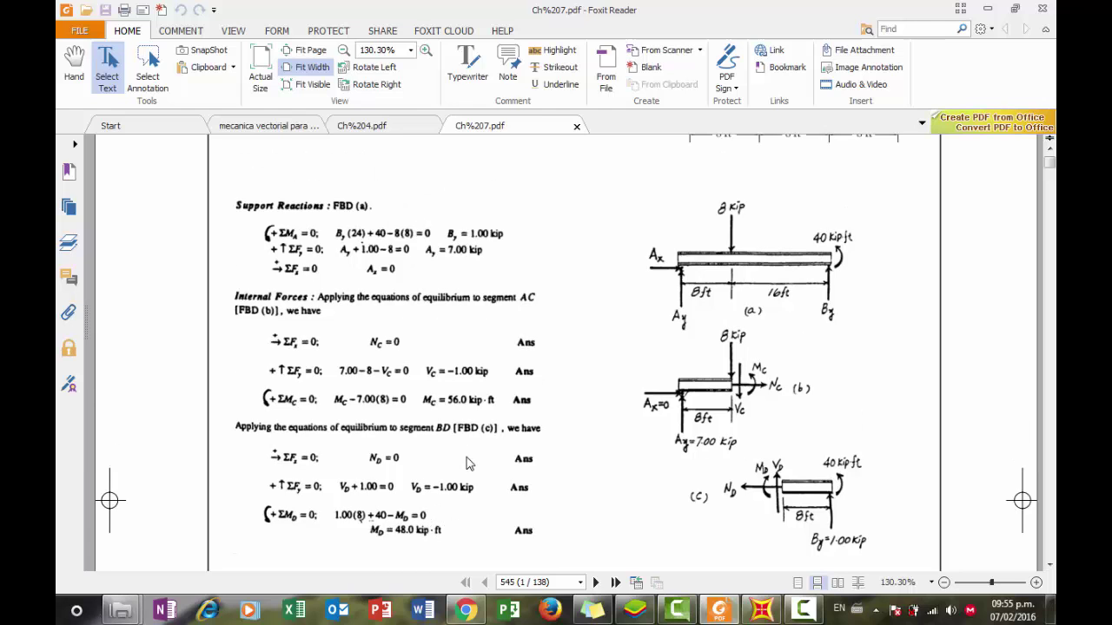
{"action": "scroll", "coordinate": [466, 464], "scroll_direction": "up", "scroll_amount": 1}
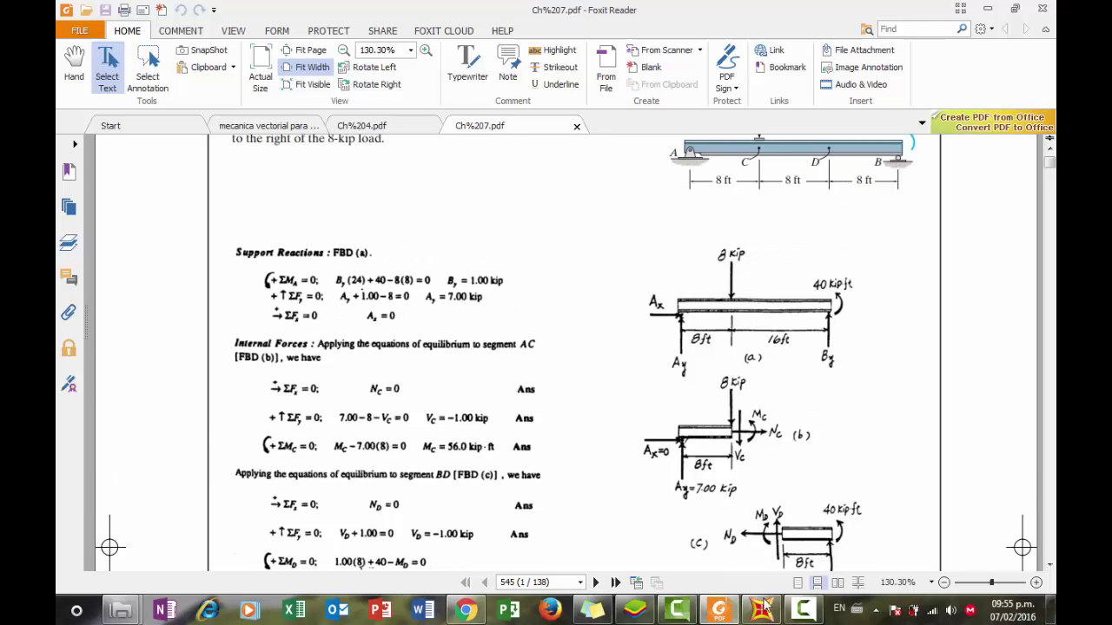
{"action": "scroll", "coordinate": [744, 495], "scroll_direction": "up", "scroll_amount": 2}
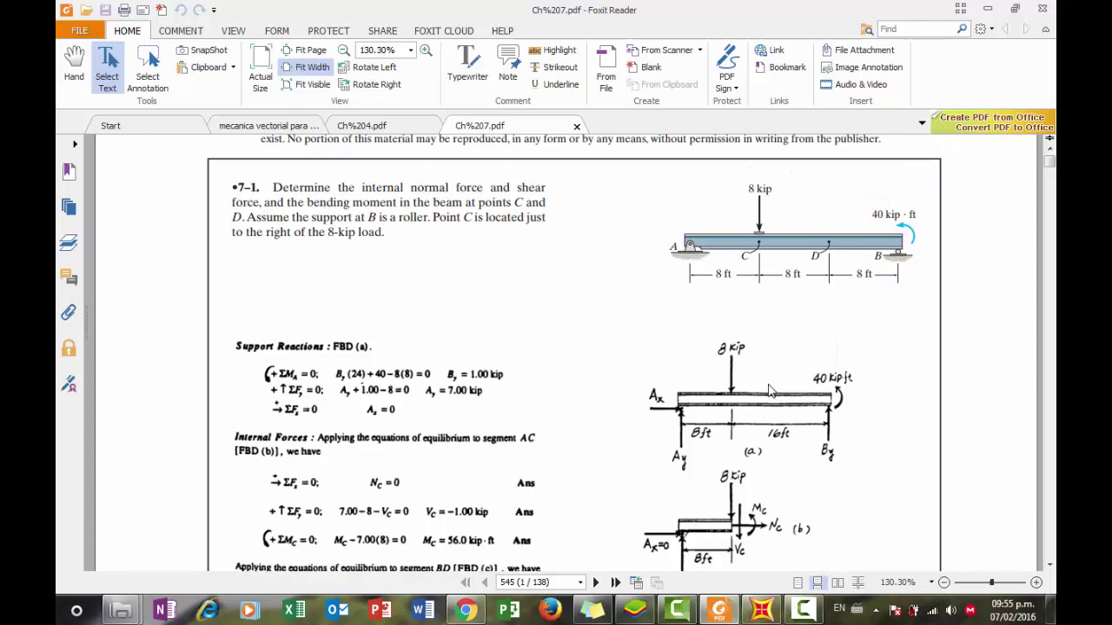
{"action": "left_click", "coordinate": [762, 608]}
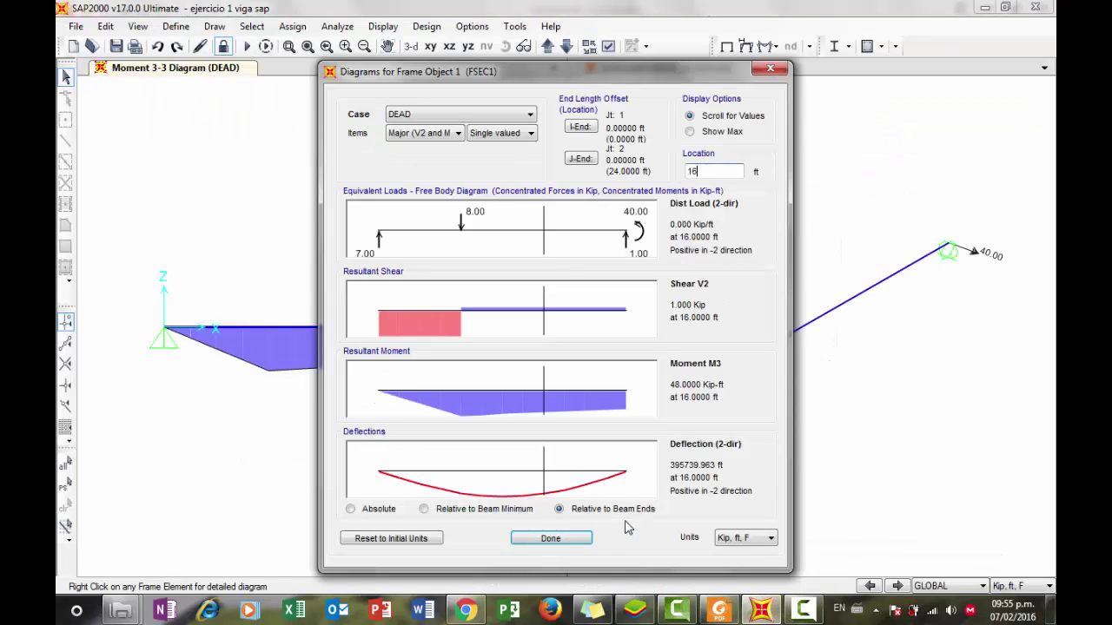